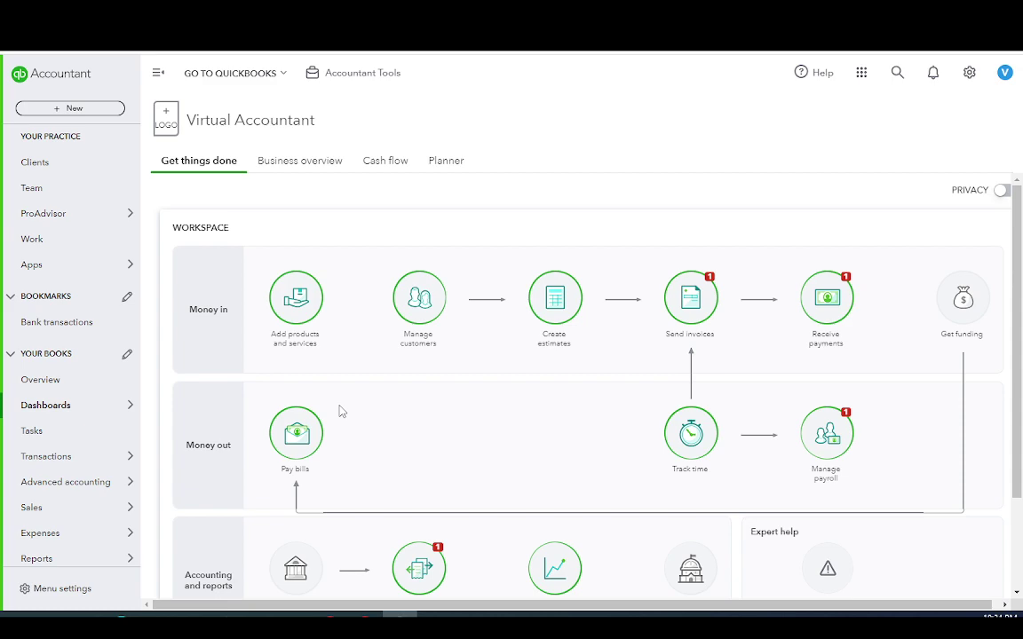
Open the gear Settings menu on the Virtual Accountant dashboard
left_click(968, 73)
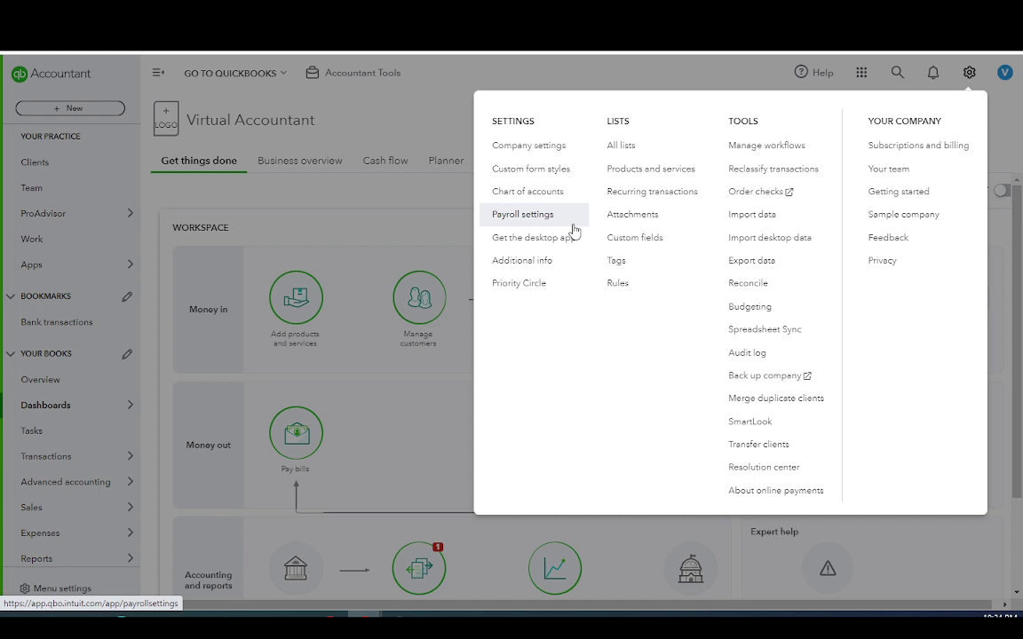
Go to Your team's Users page and start adding a new user
left_click(886, 180)
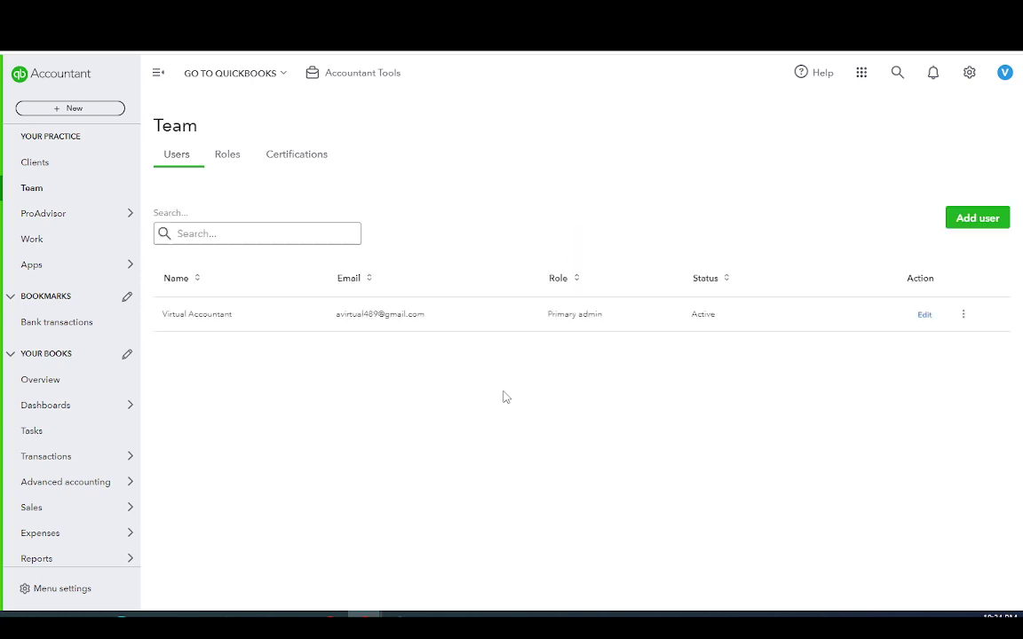
left_click(969, 75)
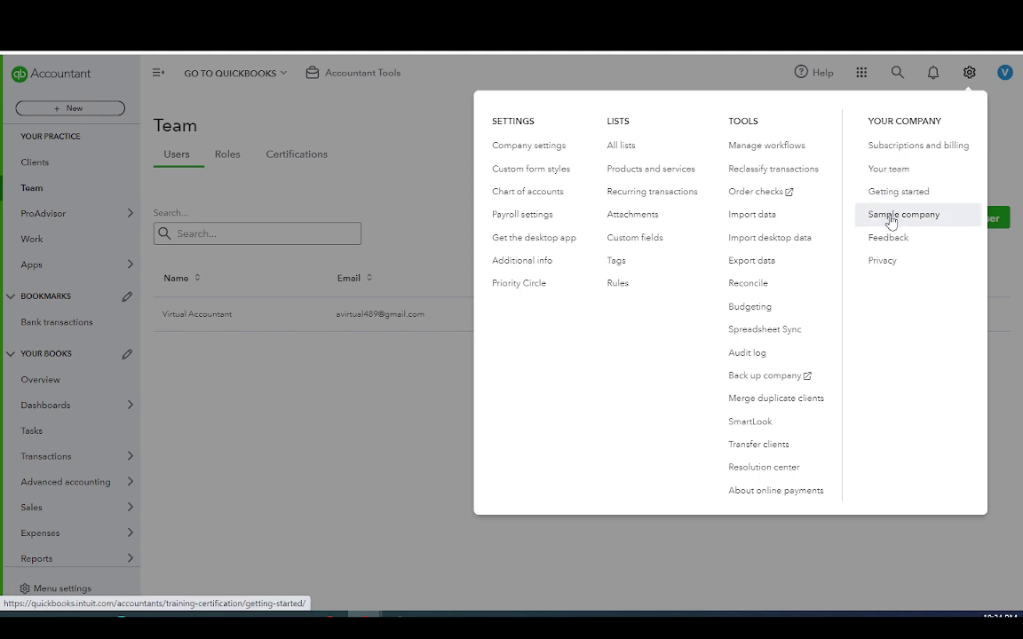
left_click(342, 445)
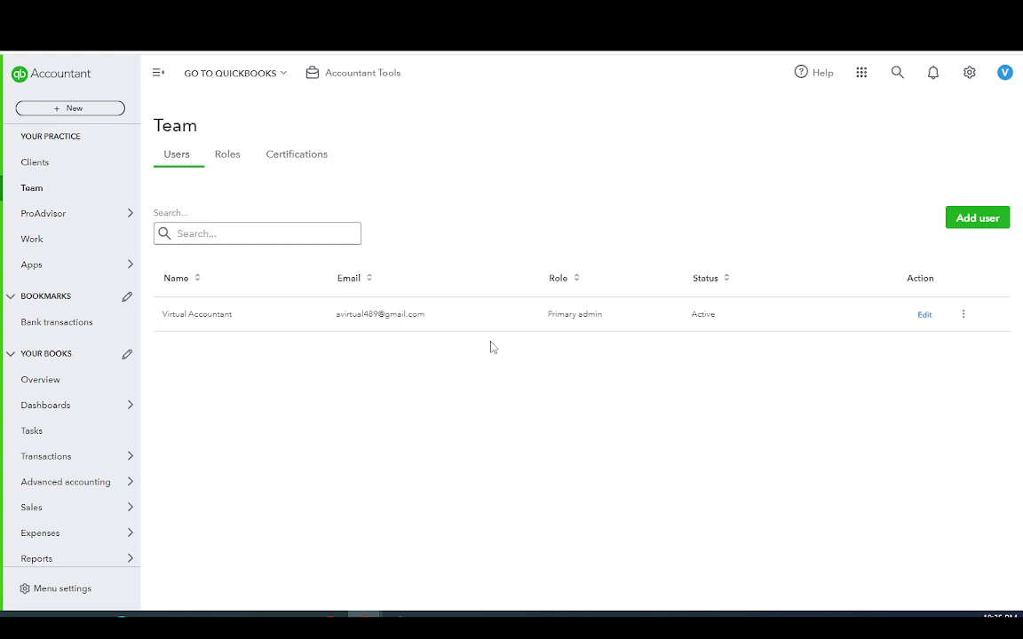
left_click(965, 221)
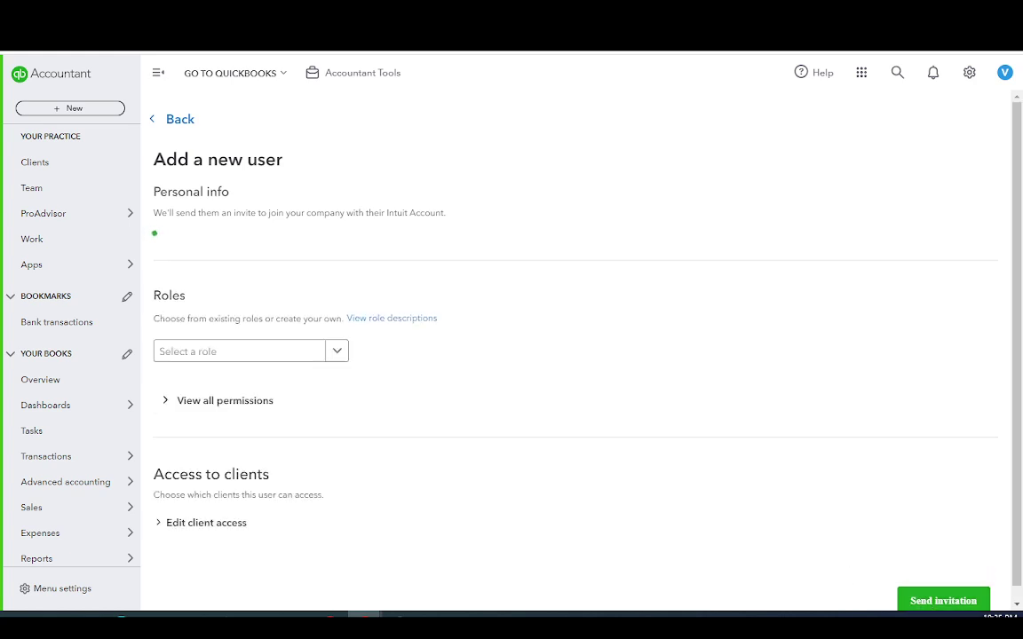
Fill in the new user's capitalized first name, last name and e-mail address under Personal info
scroll(867, 524, "down", 2)
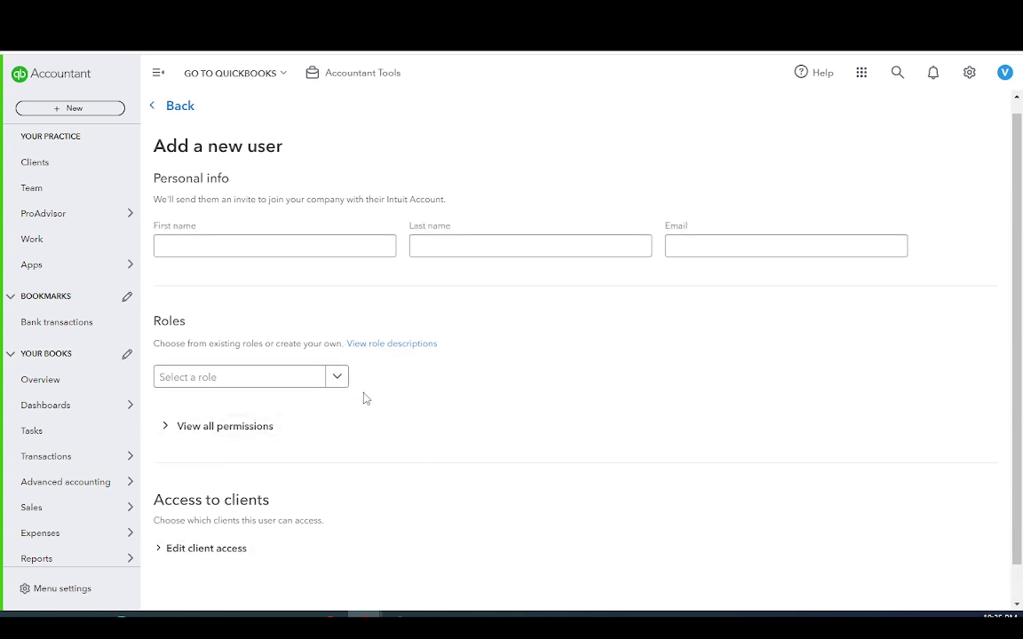
left_click(223, 249)
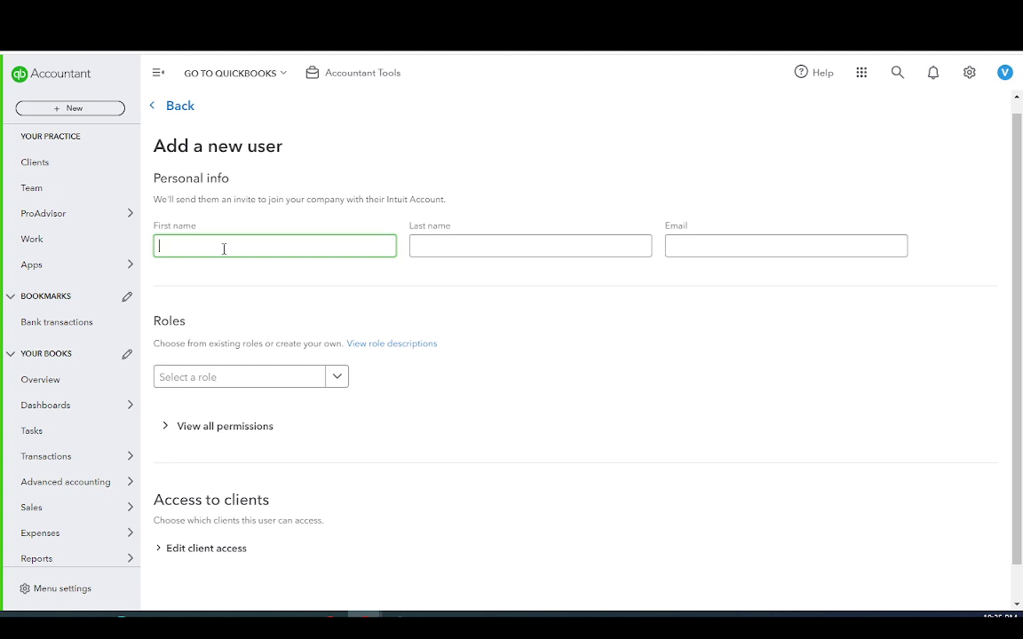
type("david")
left_click(166, 250)
key("BackSpace")
left_click(430, 248)
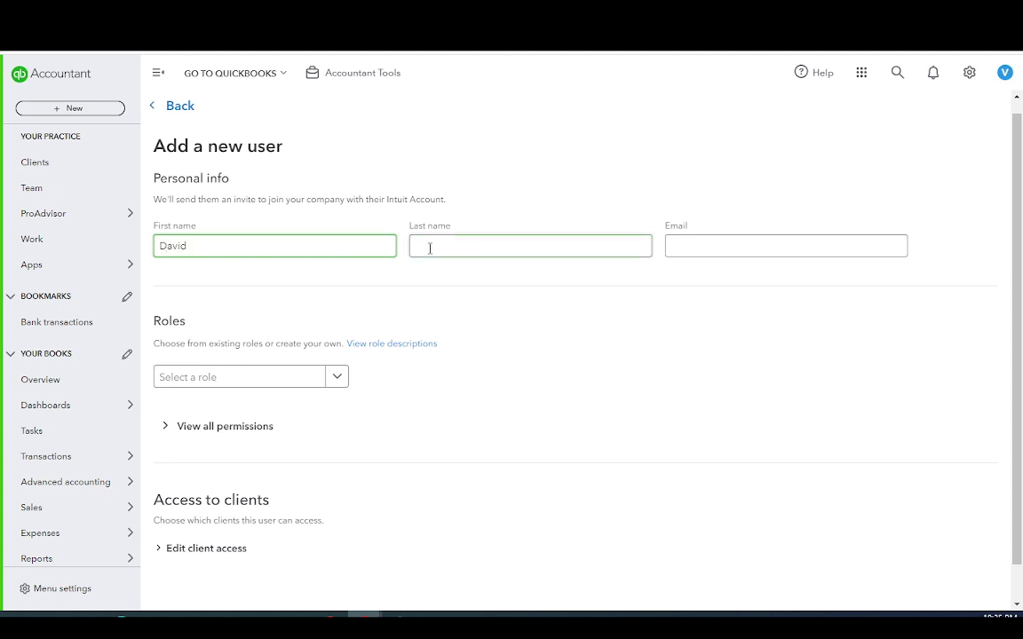
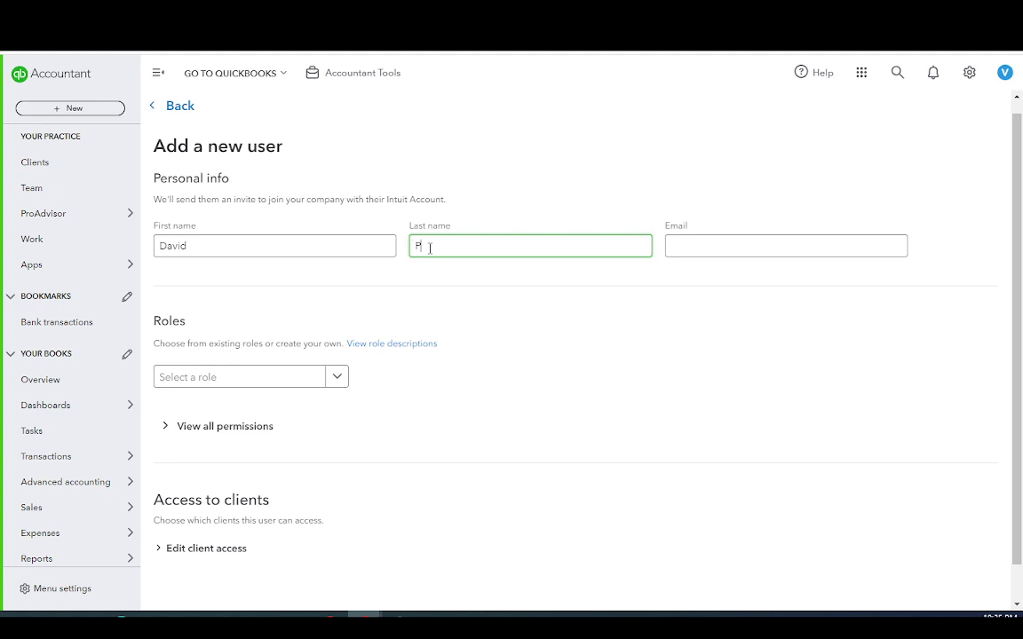
left_click(683, 251)
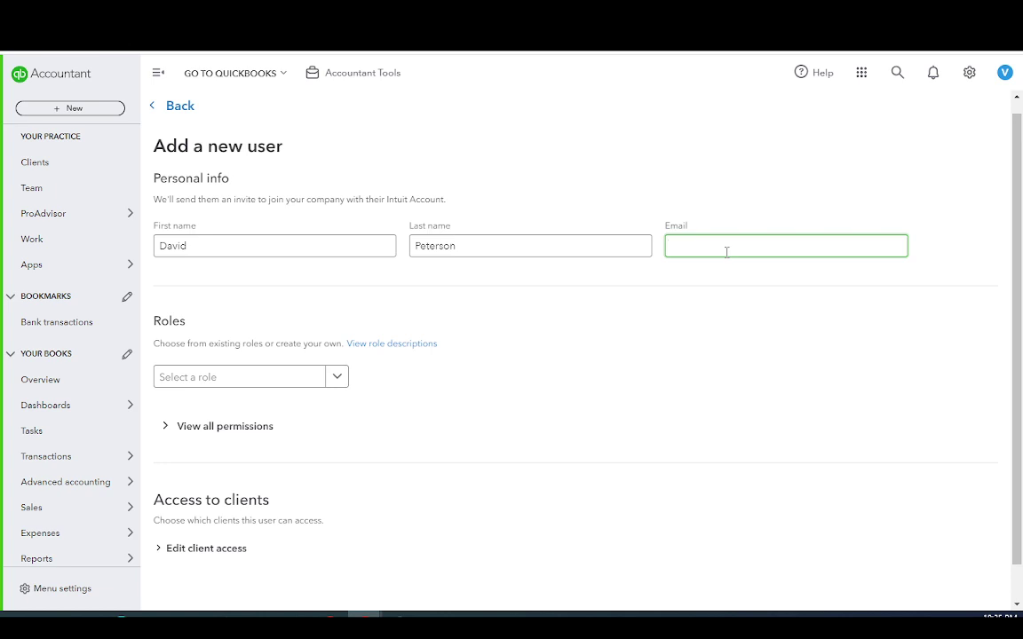
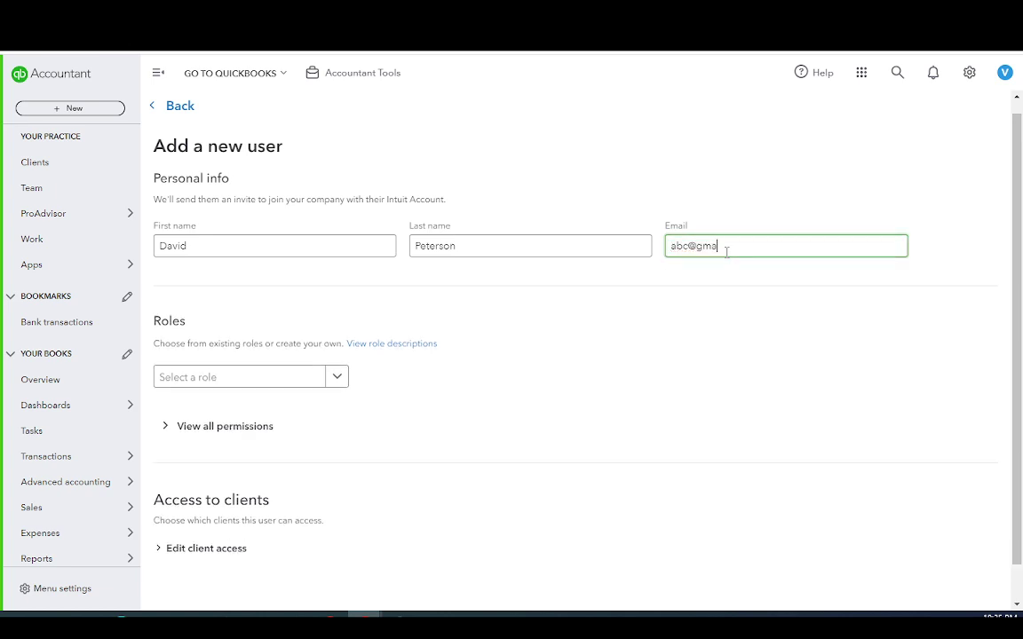
scroll(398, 422, "down", 1)
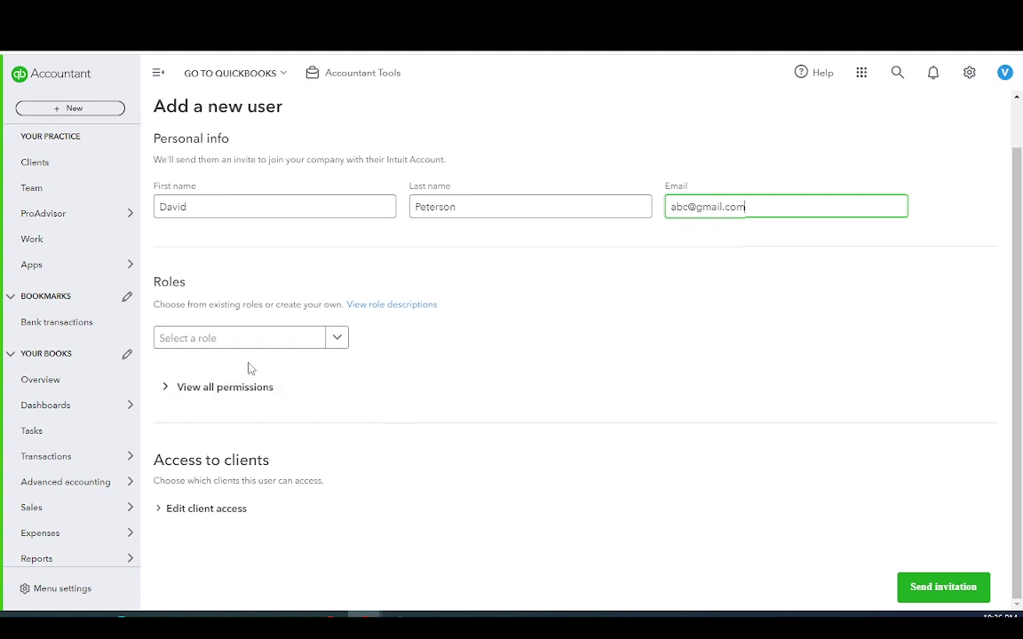
Browse the role dropdown without choosing a role, then show the role descriptions panel
left_click(336, 341)
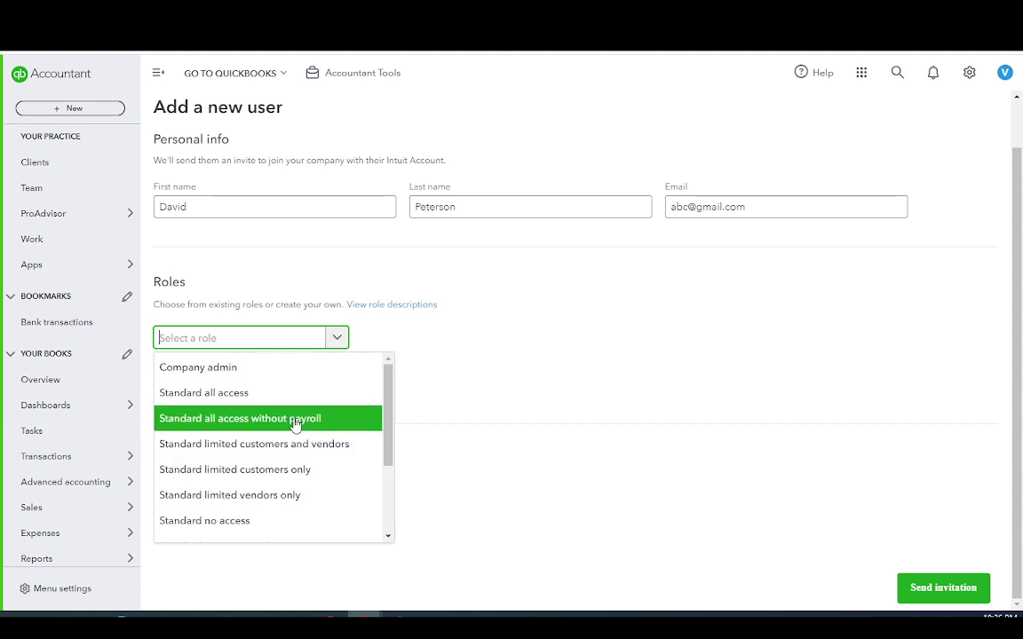
scroll(297, 430, "down", 3)
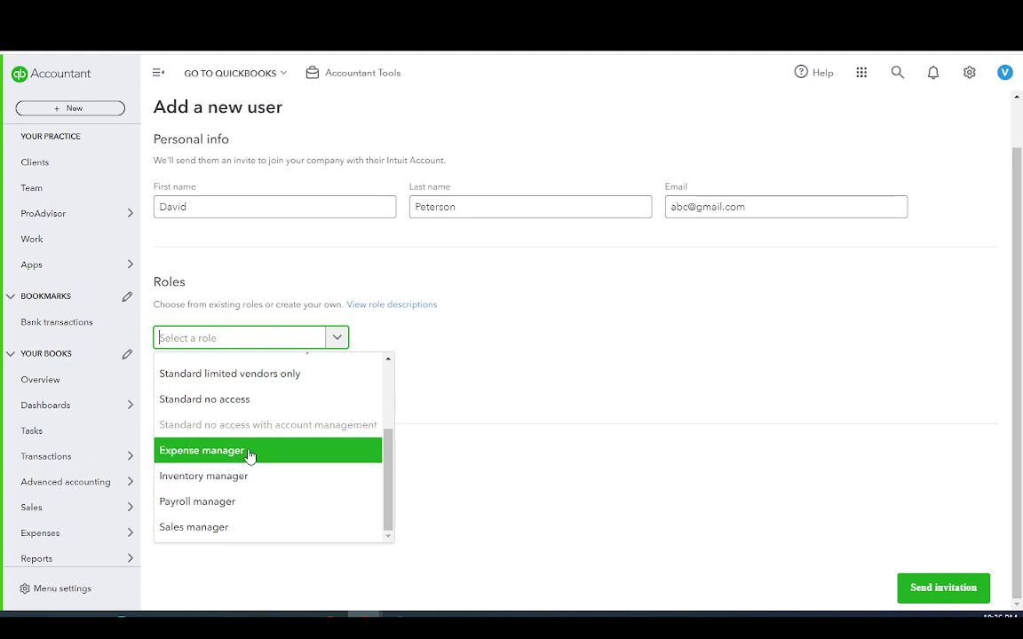
left_click(453, 383)
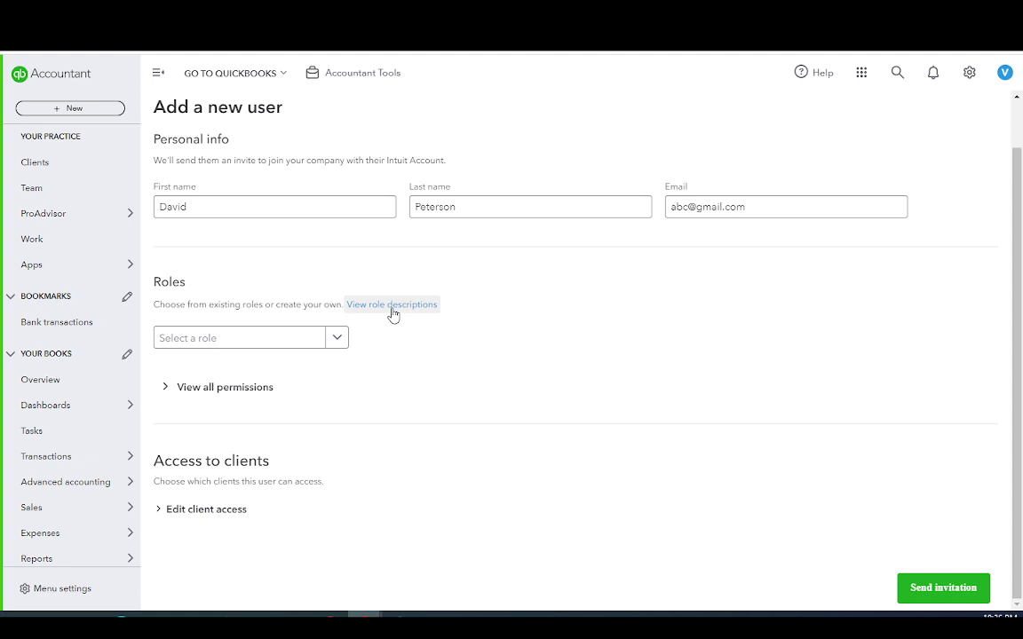
left_click(392, 307)
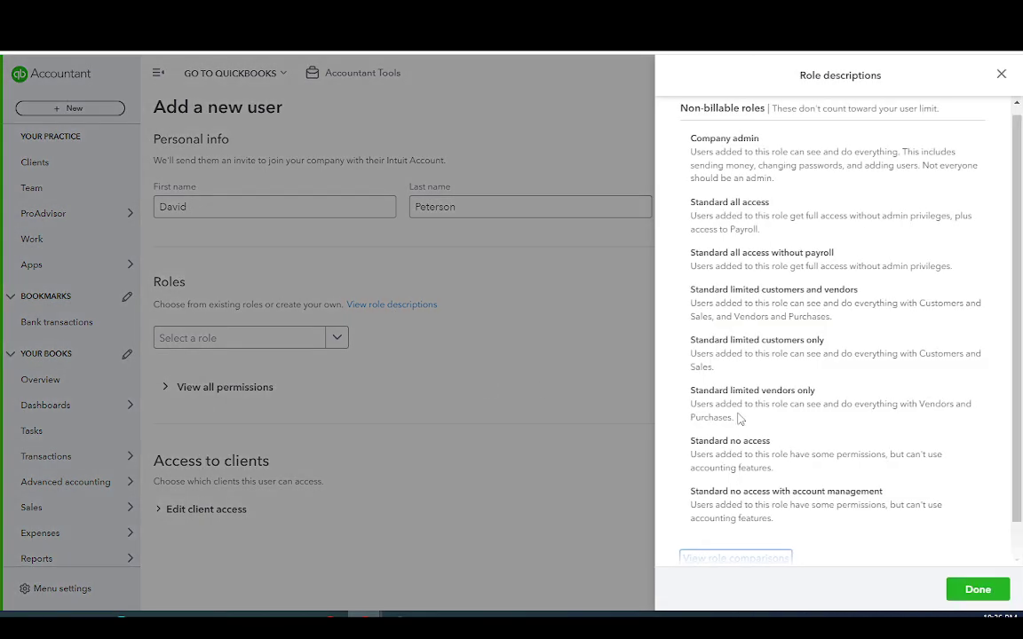
left_click(417, 325)
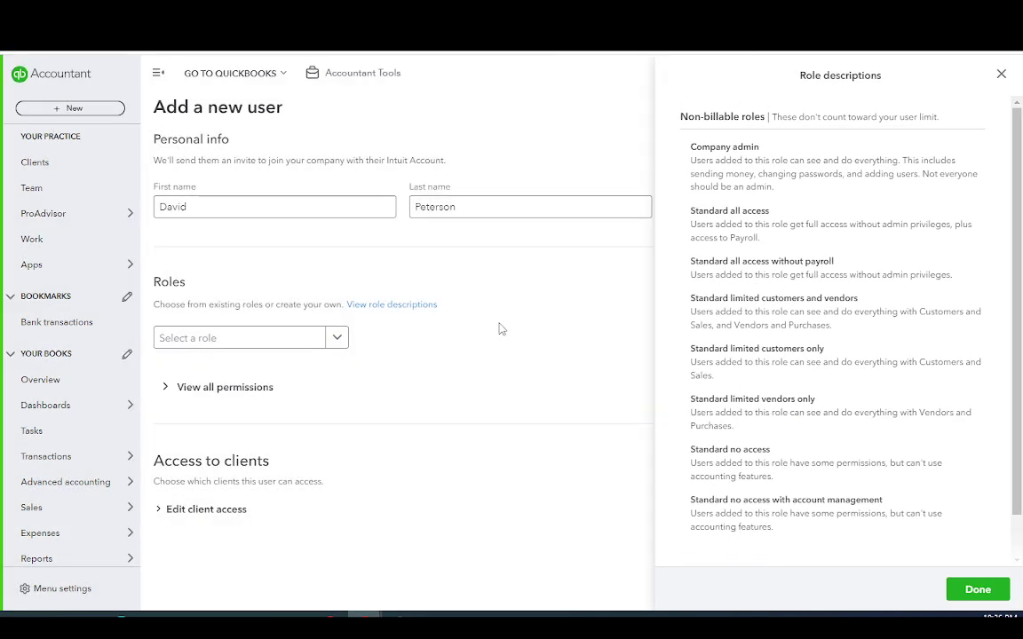
left_click(336, 338)
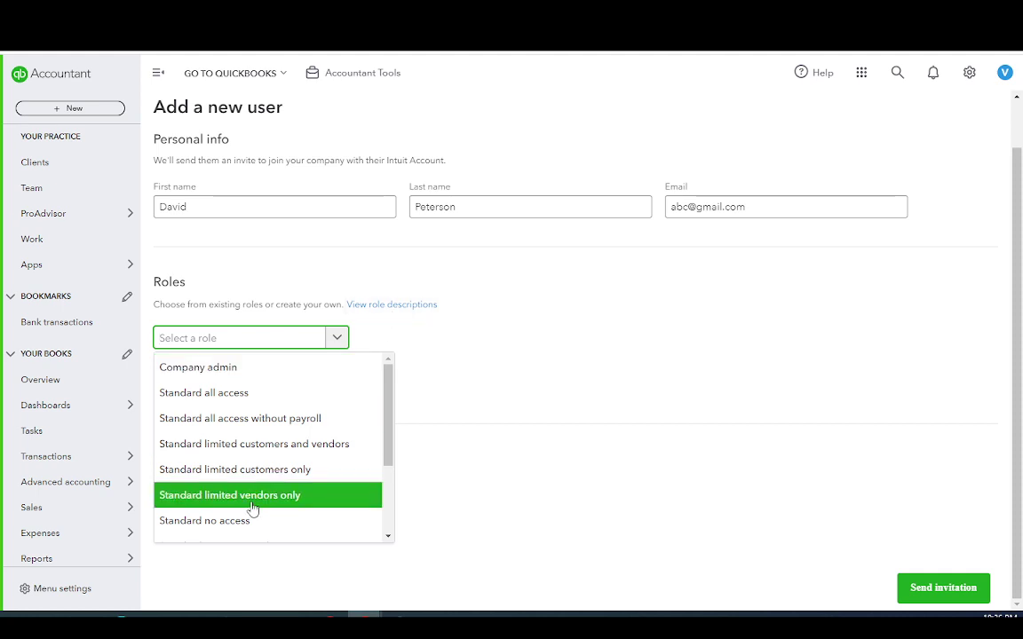
left_click(388, 308)
left_click(387, 307)
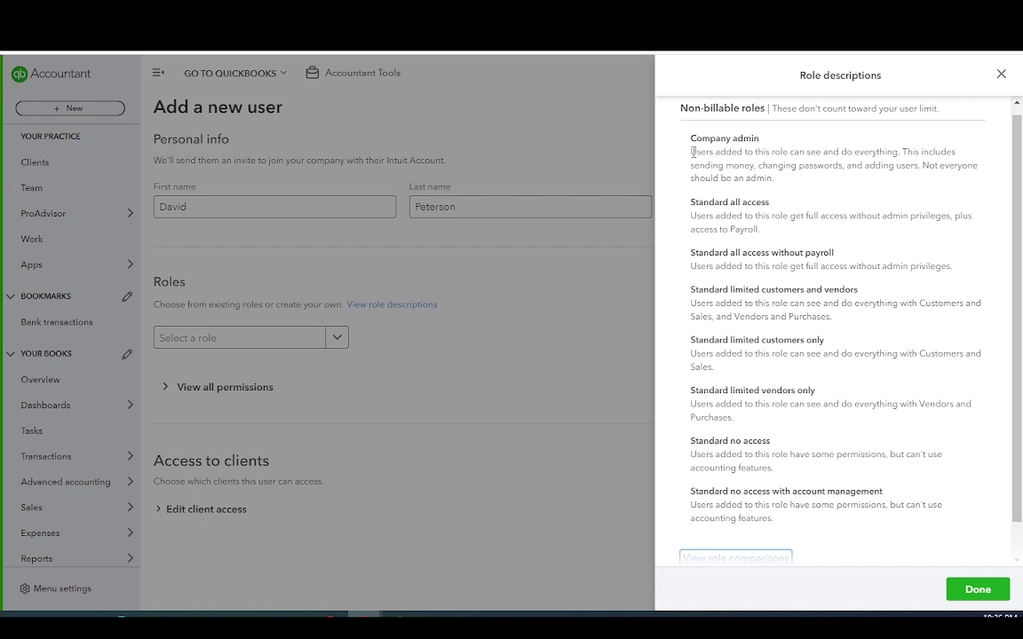
left_click_drag(691, 151, 792, 183)
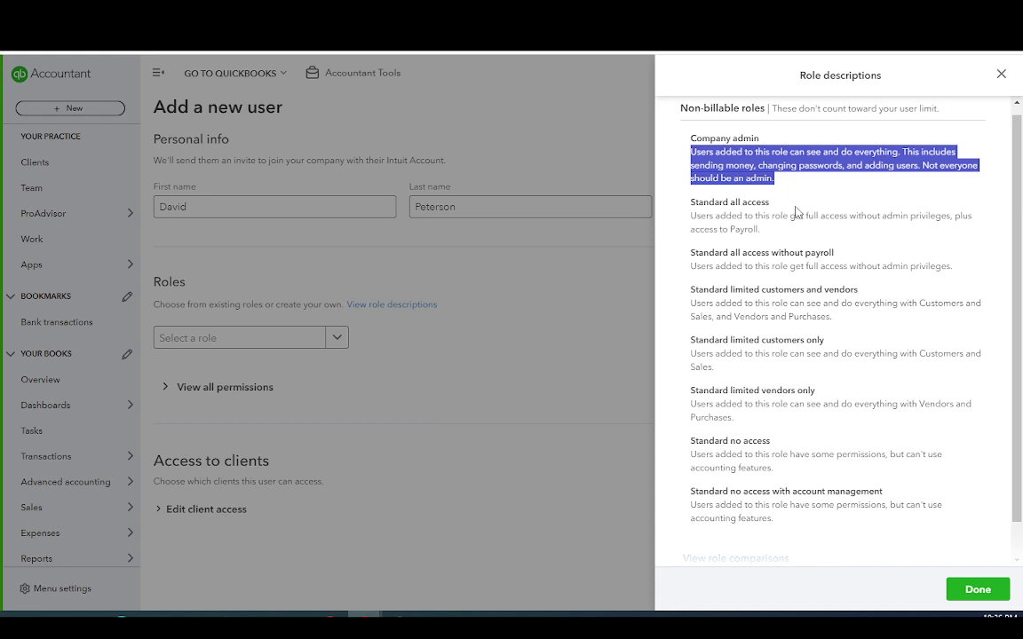
left_click(803, 200)
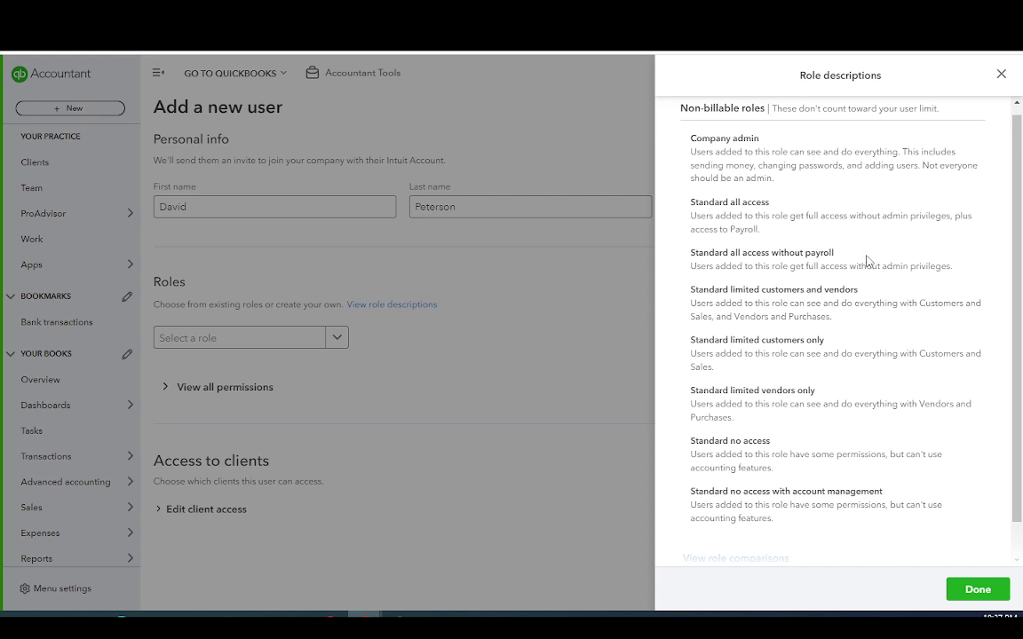
left_click_drag(760, 229, 830, 233)
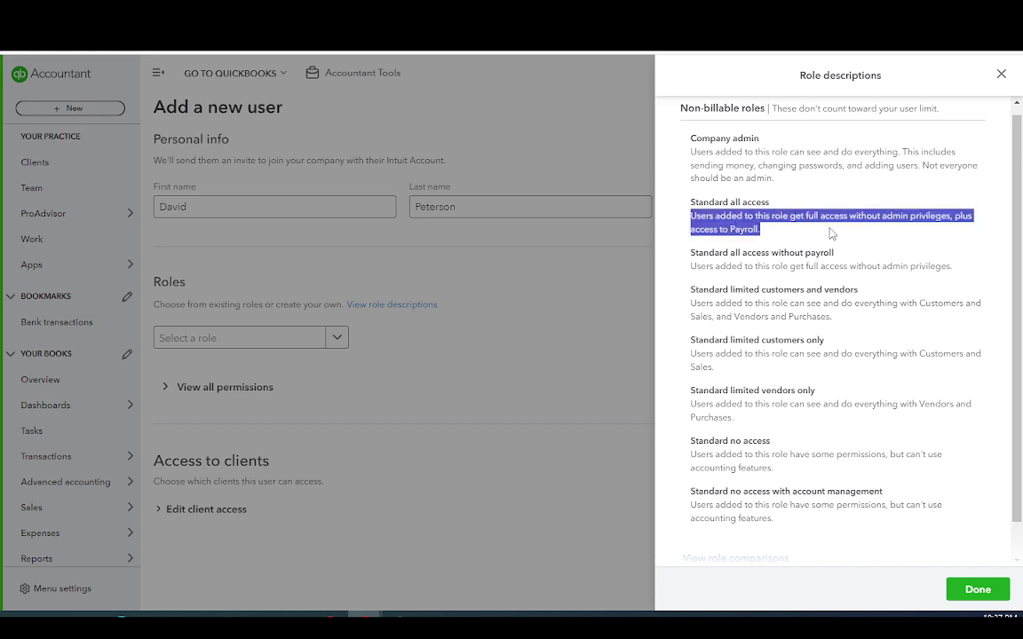
left_click(832, 233)
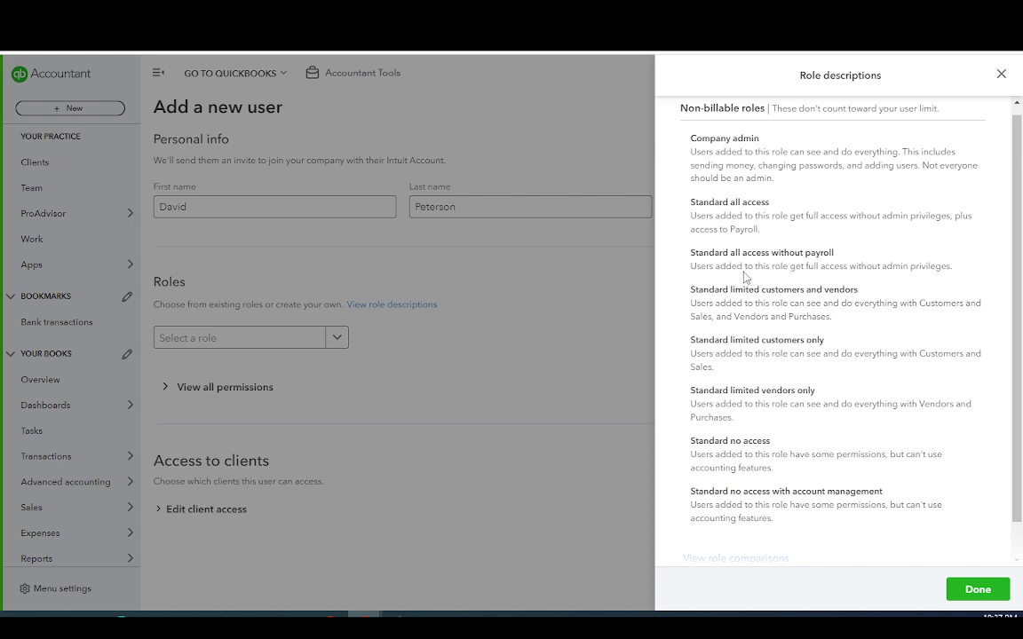
left_click_drag(687, 256, 781, 265)
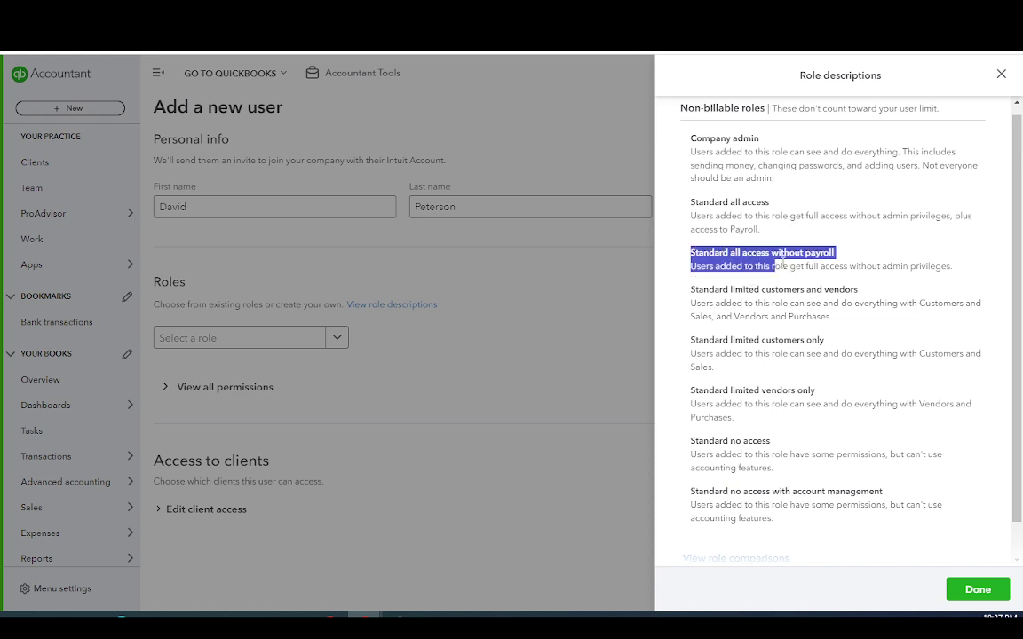
left_click(872, 260)
left_click_drag(951, 268, 824, 290)
left_click(692, 253)
Highlight the Standard limited descriptions: customers and vendors, customers only, and vendors only
left_click(701, 308)
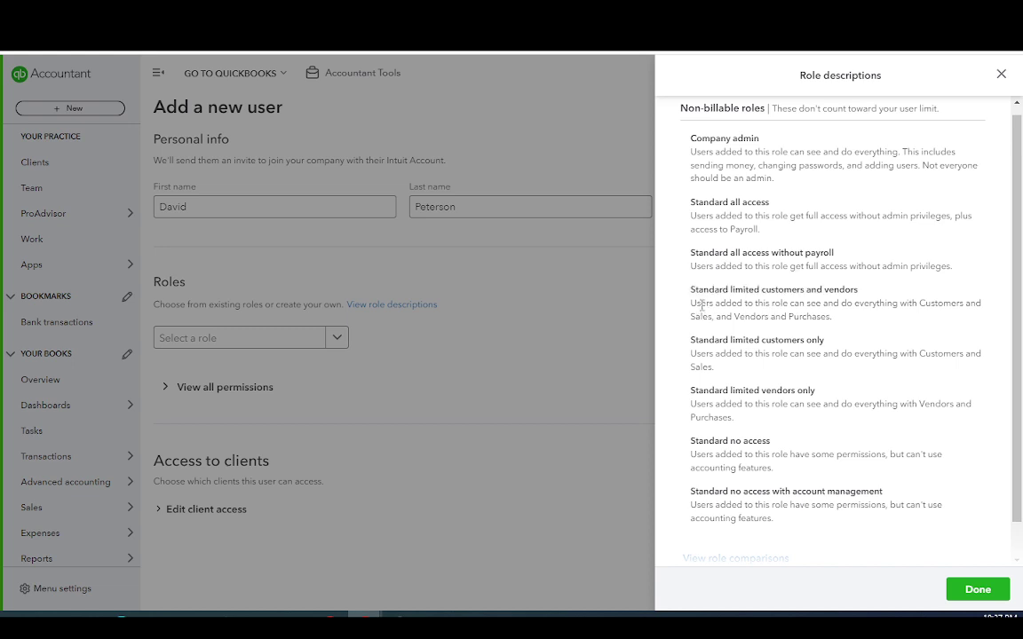
left_click_drag(692, 304, 827, 315)
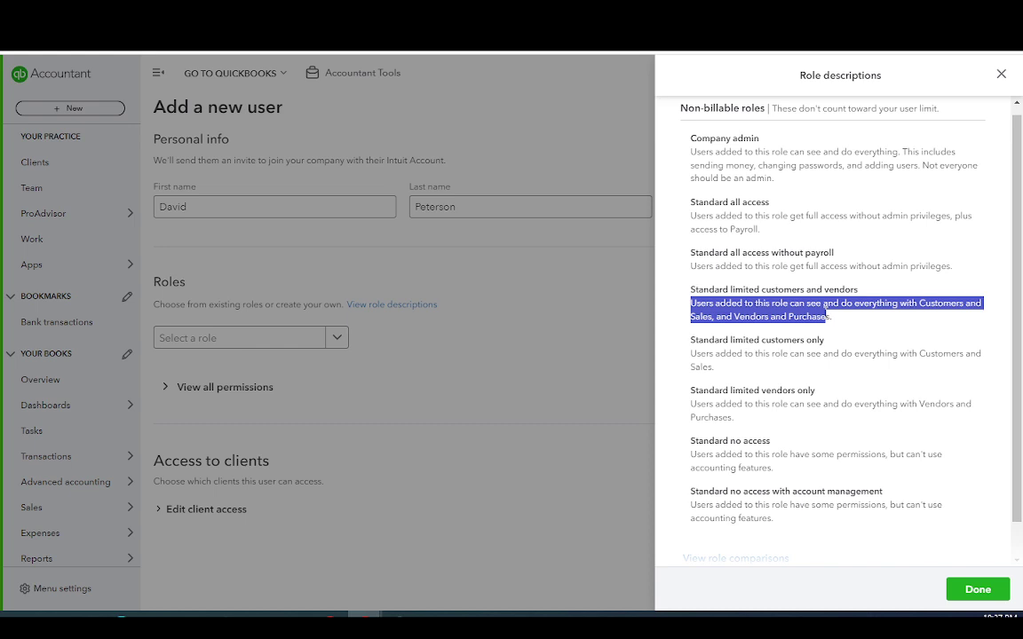
left_click(859, 326)
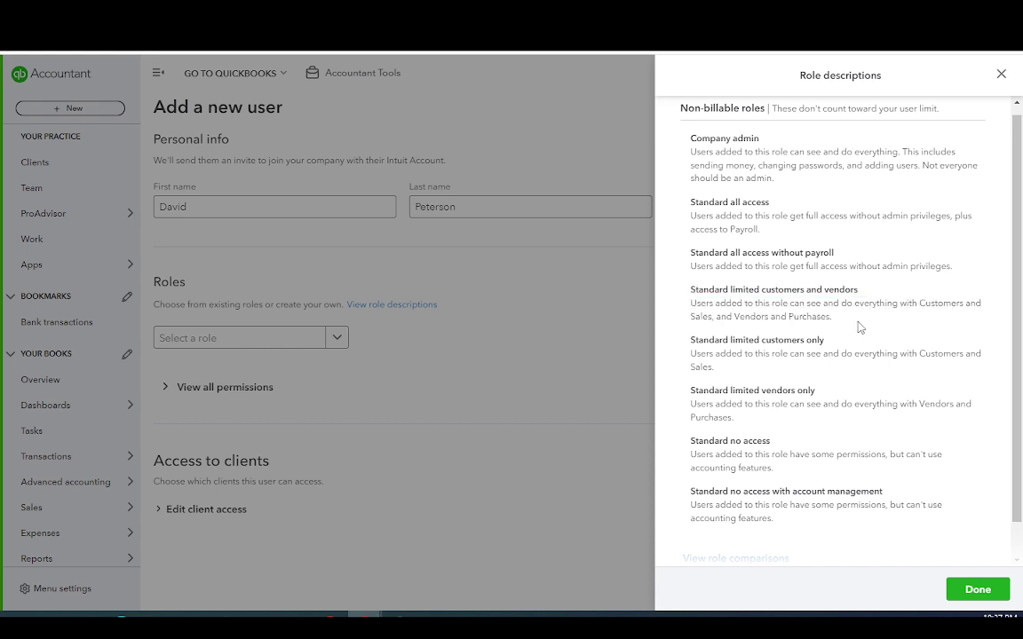
left_click_drag(834, 317, 690, 304)
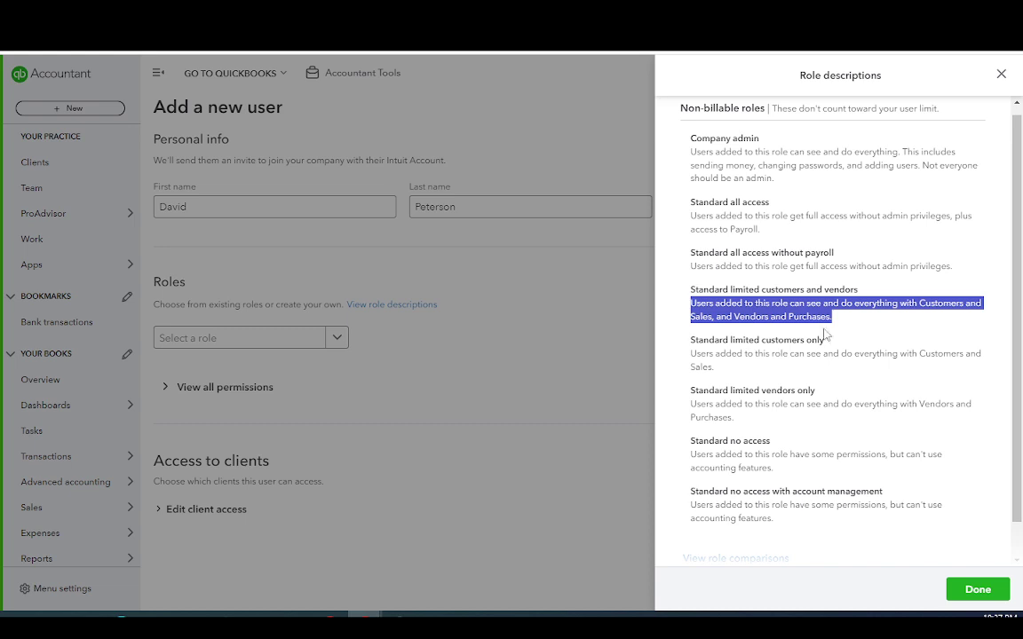
left_click(849, 371)
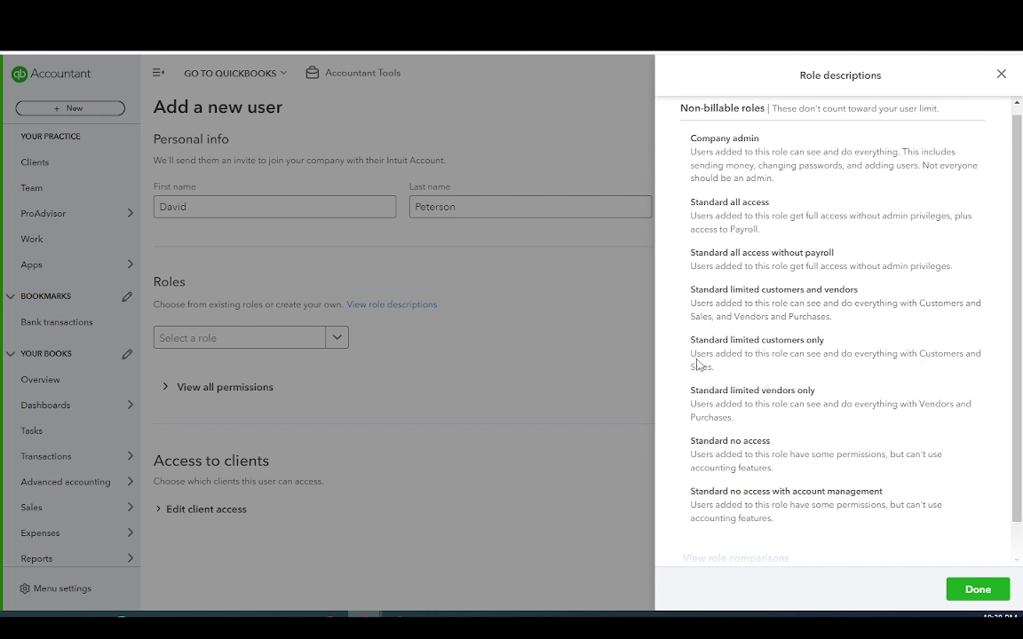
left_click_drag(694, 357, 739, 377)
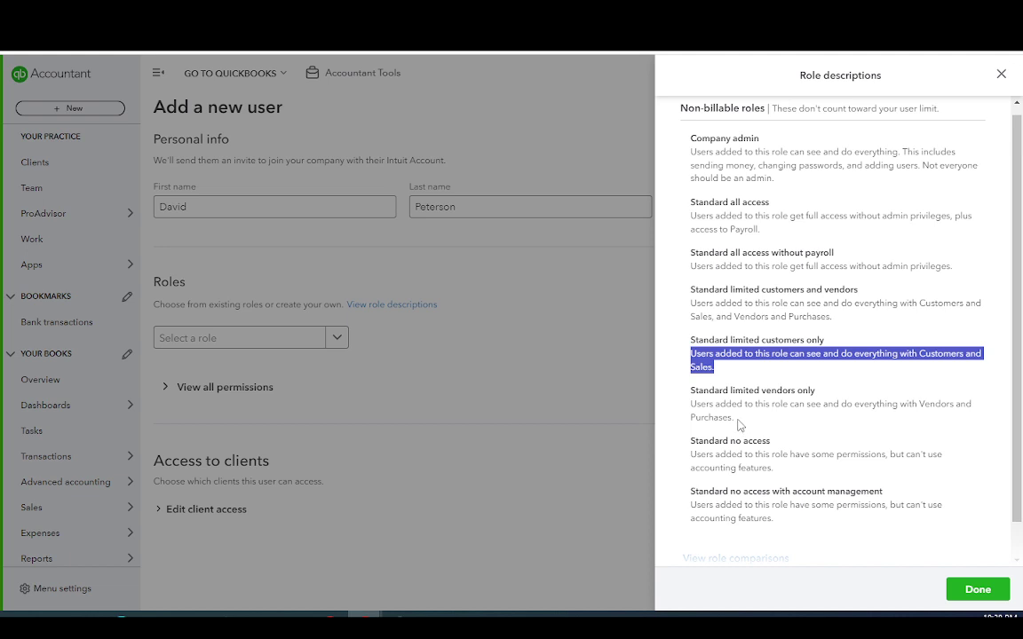
left_click(735, 382)
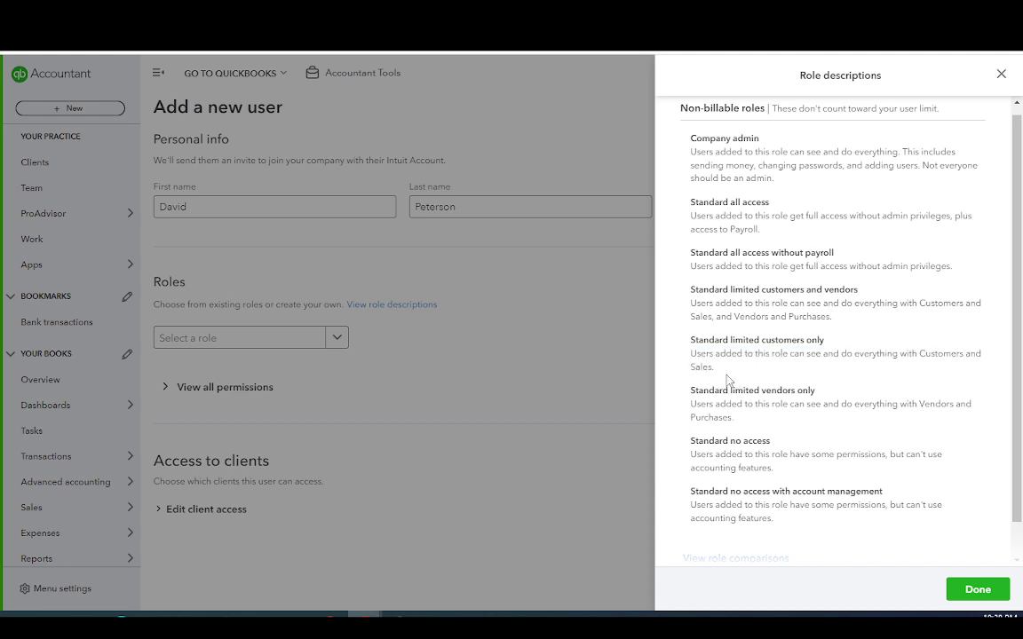
left_click_drag(715, 366, 620, 317)
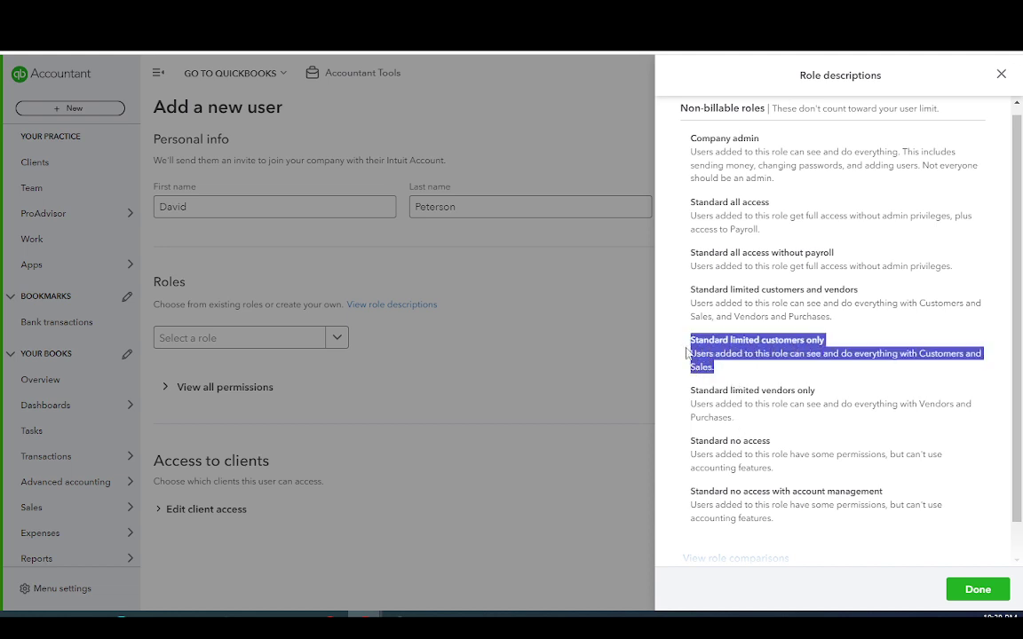
left_click_drag(748, 426, 697, 412)
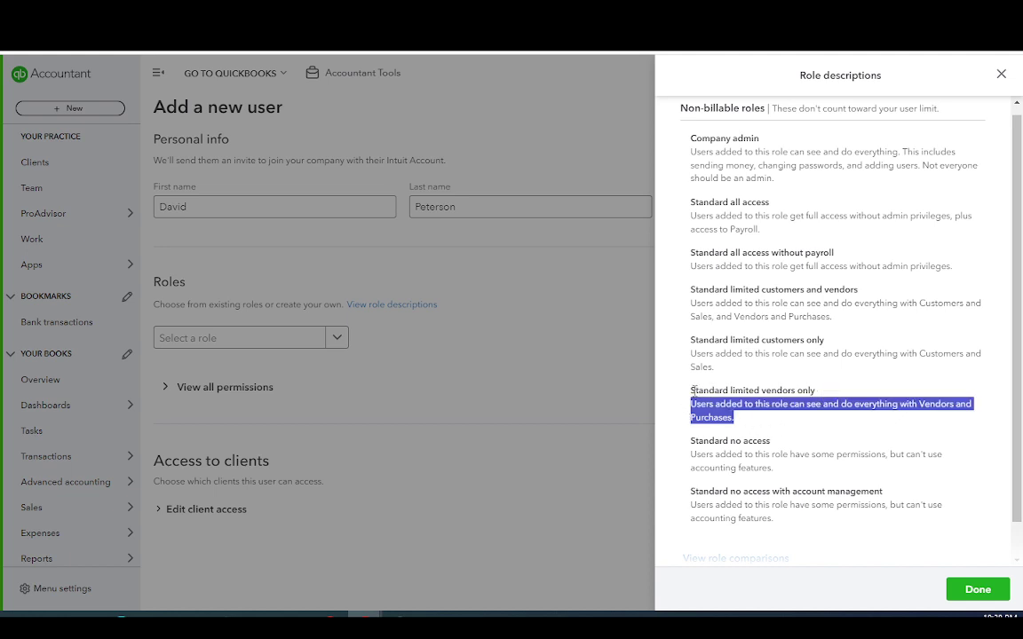
left_click_drag(691, 391, 798, 428)
left_click(719, 411)
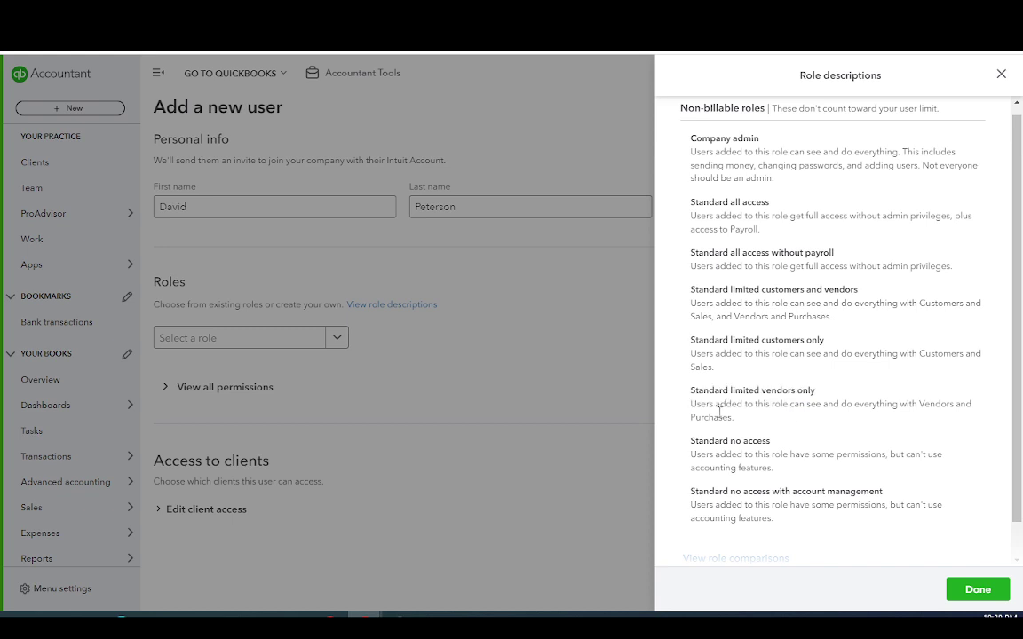
left_click_drag(693, 406, 726, 416)
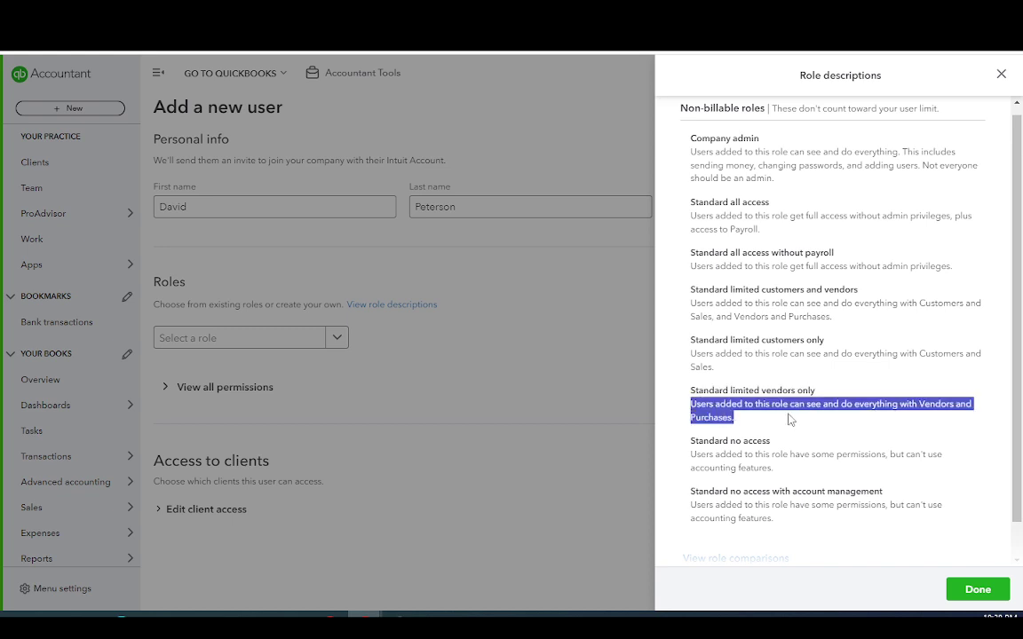
left_click(745, 425)
left_click_drag(736, 421, 681, 411)
Highlight the Standard no access descriptions, including the account management variant
left_click_drag(772, 468, 797, 474)
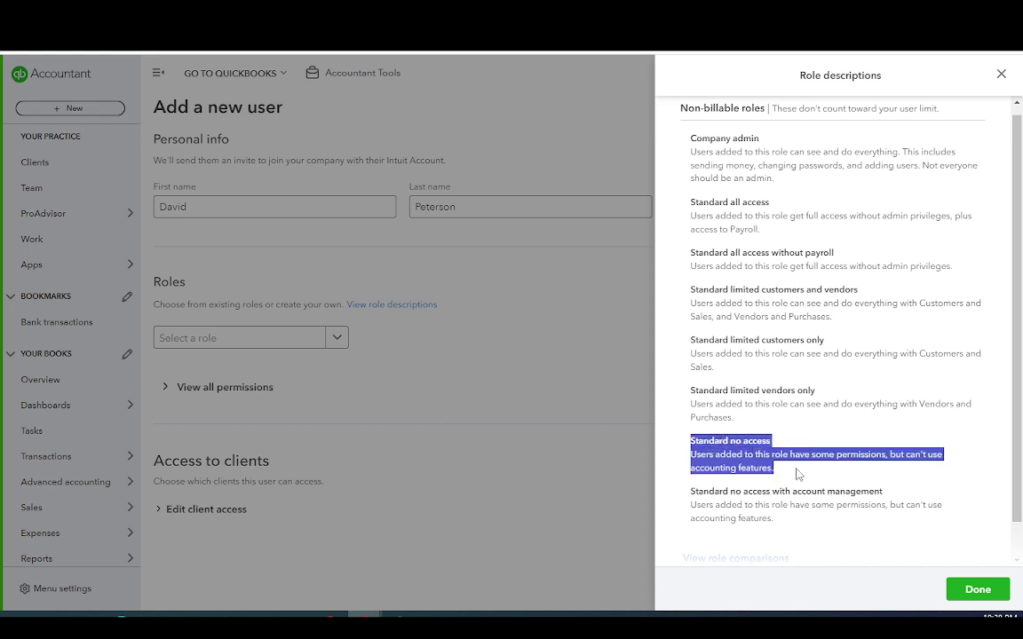
left_click(840, 510)
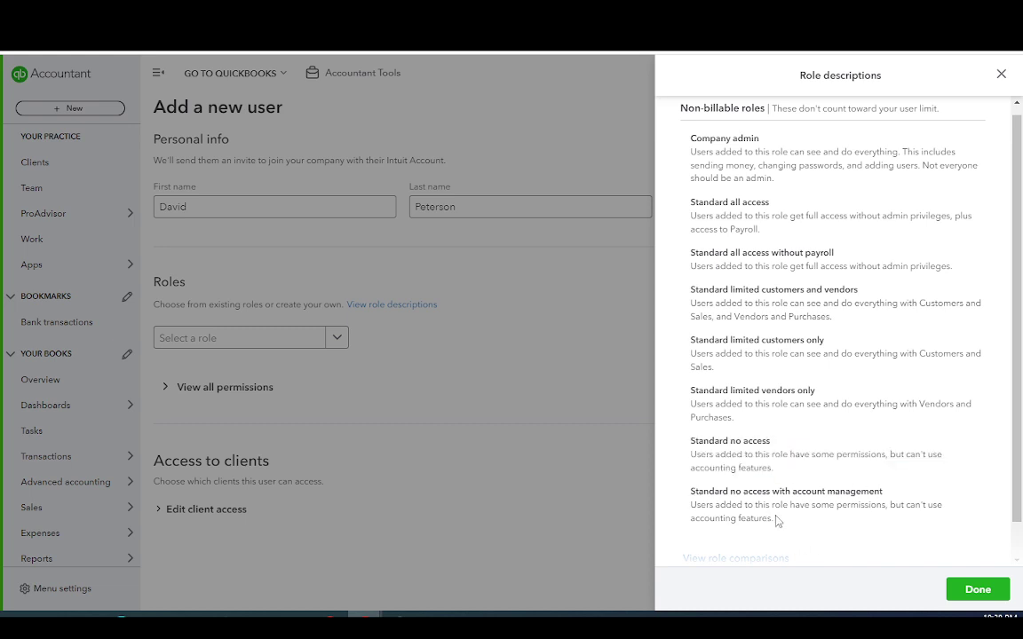
left_click_drag(776, 519, 684, 513)
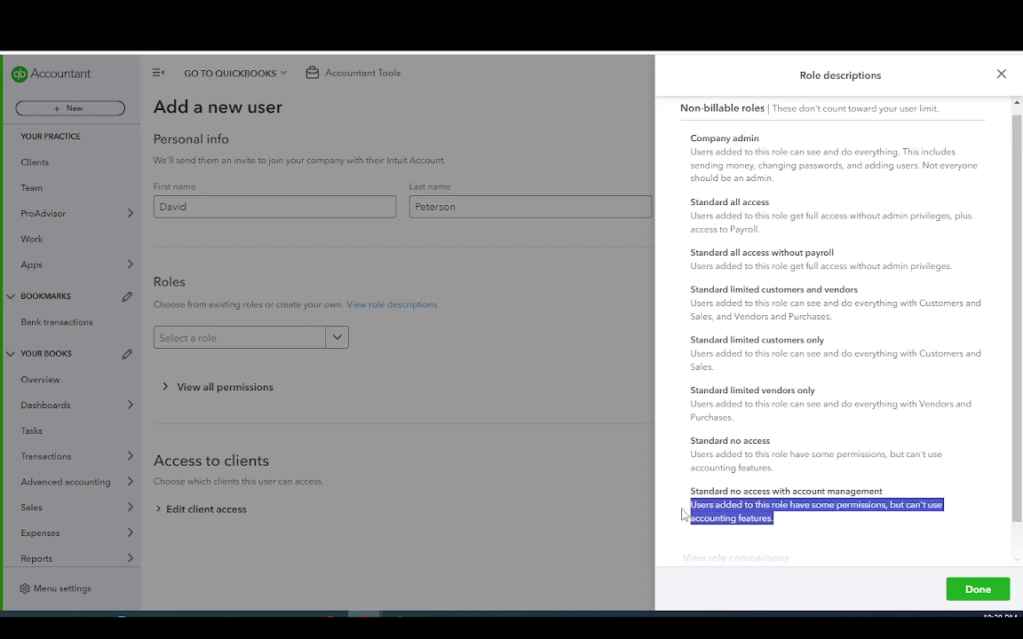
left_click(784, 521)
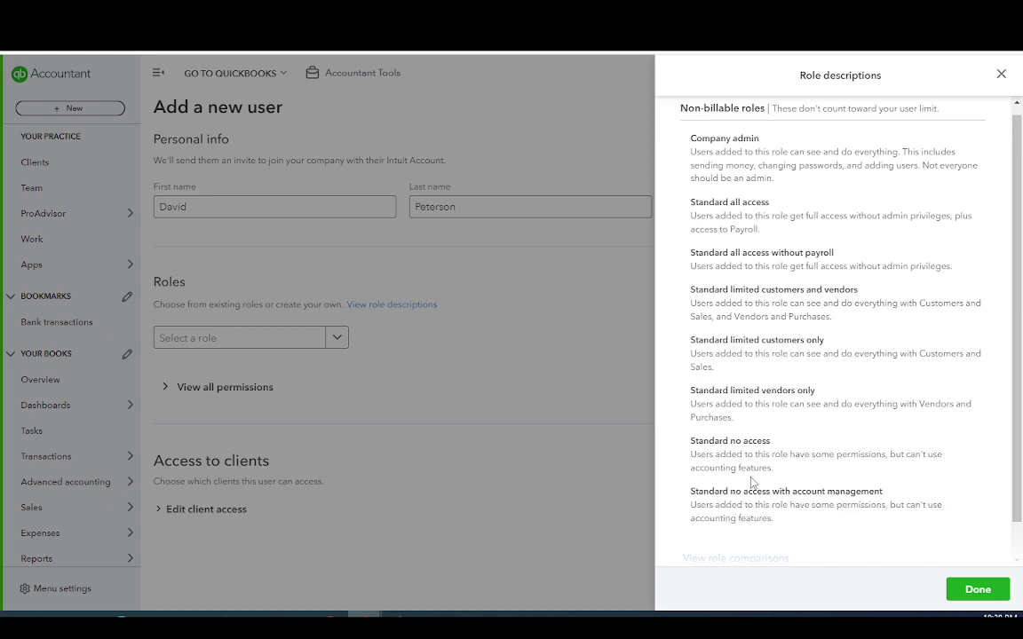
left_click_drag(764, 467, 692, 456)
left_click(688, 460)
left_click_drag(691, 504, 759, 516)
left_click_drag(736, 468, 751, 468)
scroll(817, 511, "down", 1)
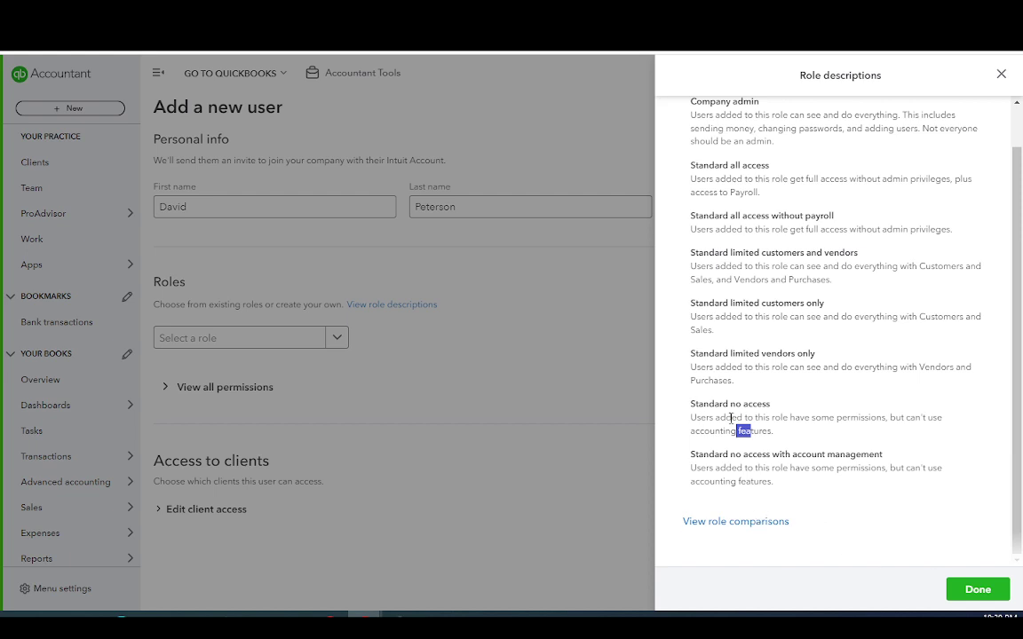
scroll(731, 418, "up", 1)
Close the role descriptions panel and dismiss the role list without choosing a role
left_click(557, 441)
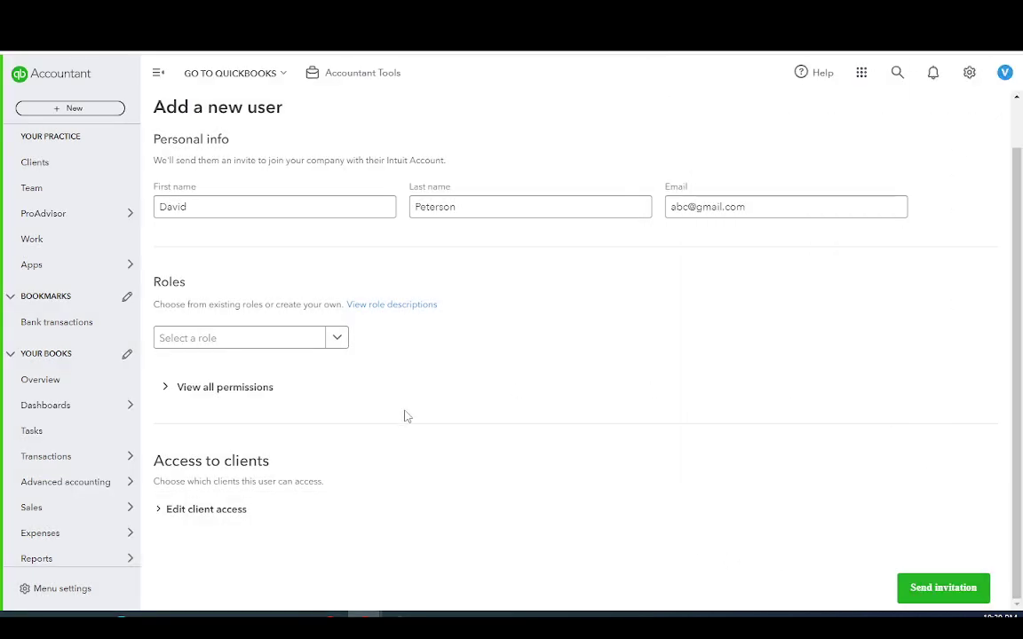
left_click(336, 339)
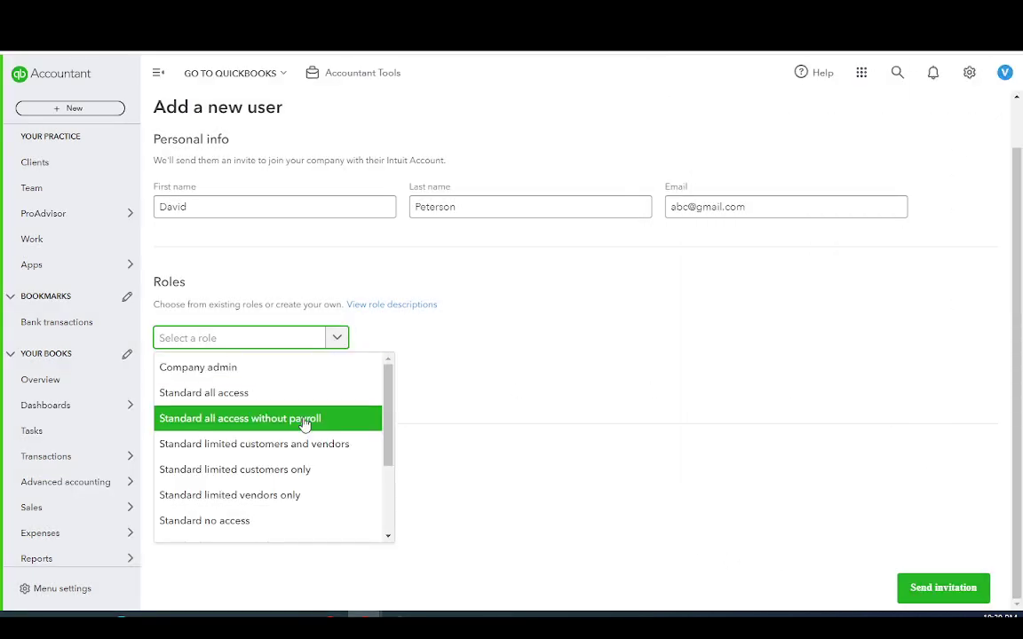
left_click(565, 384)
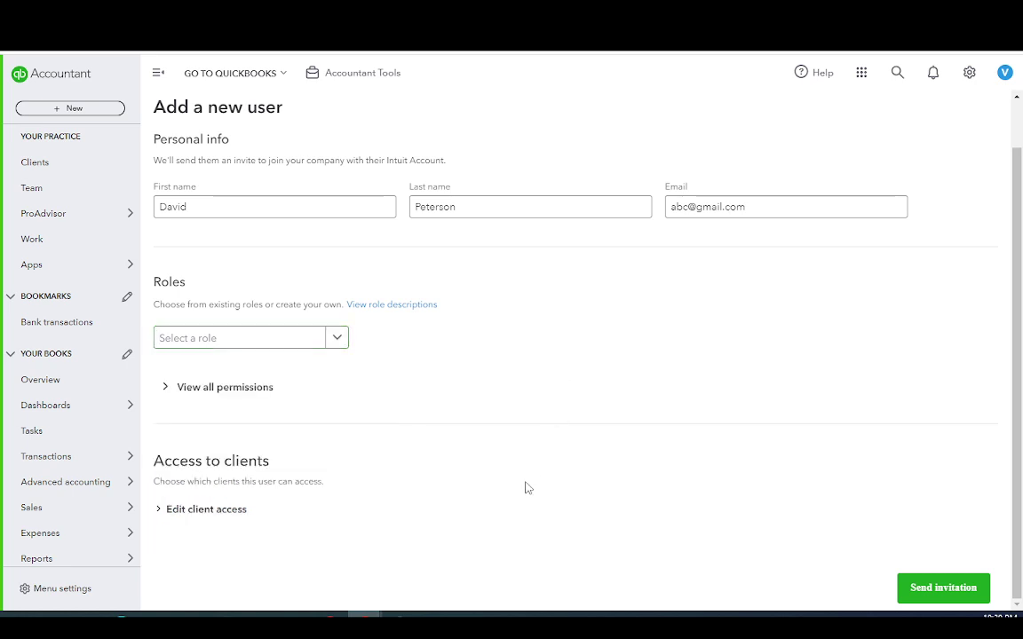
Reveal the permissions breakdown and expand then collapse the Expenses permissions
left_click(166, 392)
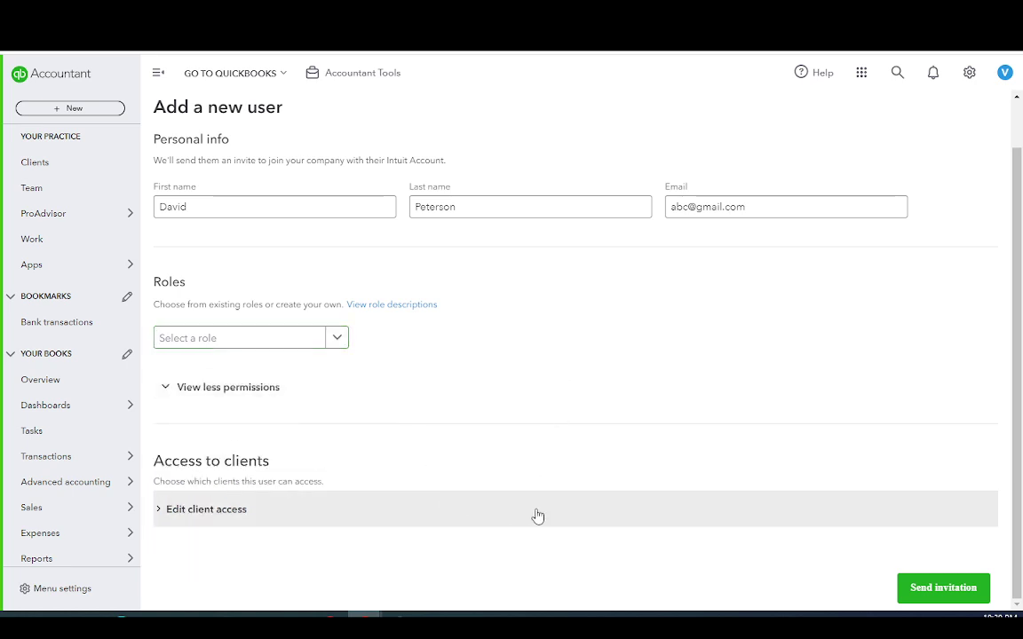
scroll(520, 480, "down", 4)
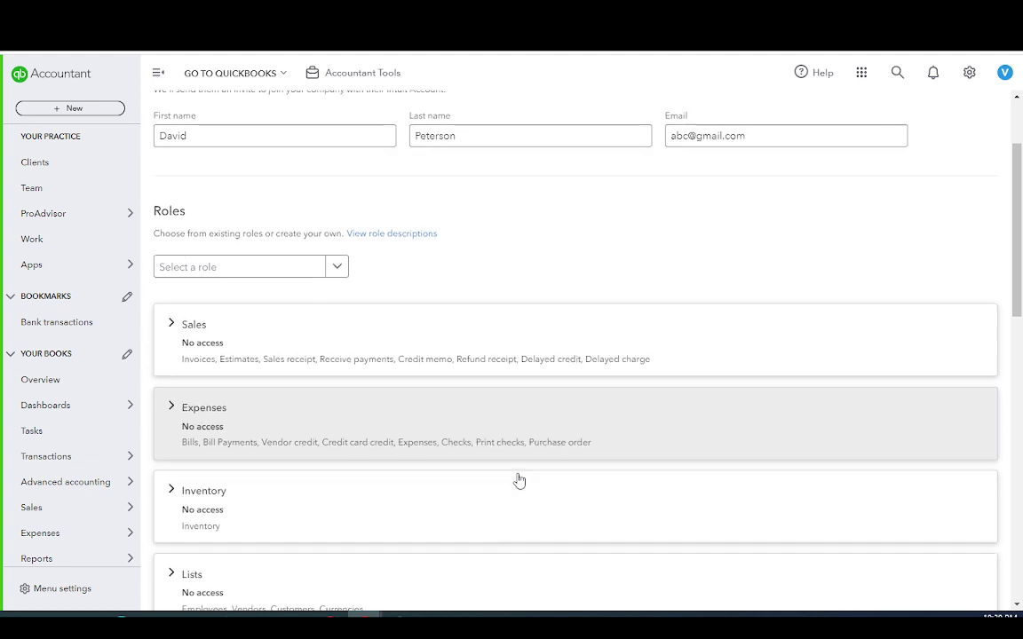
scroll(308, 275, "down", 3)
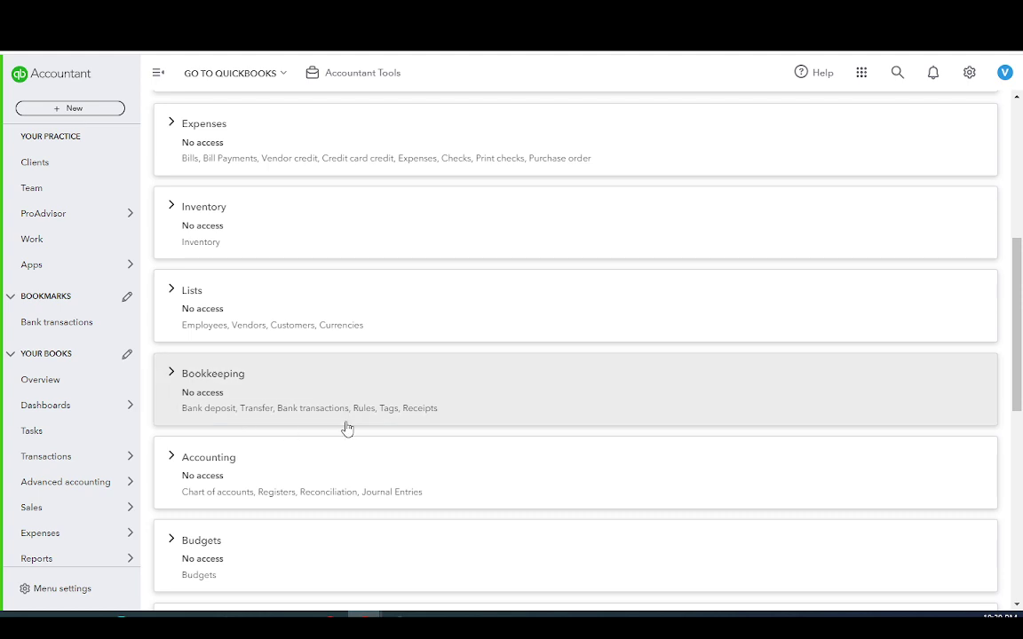
scroll(347, 429, "up", 2)
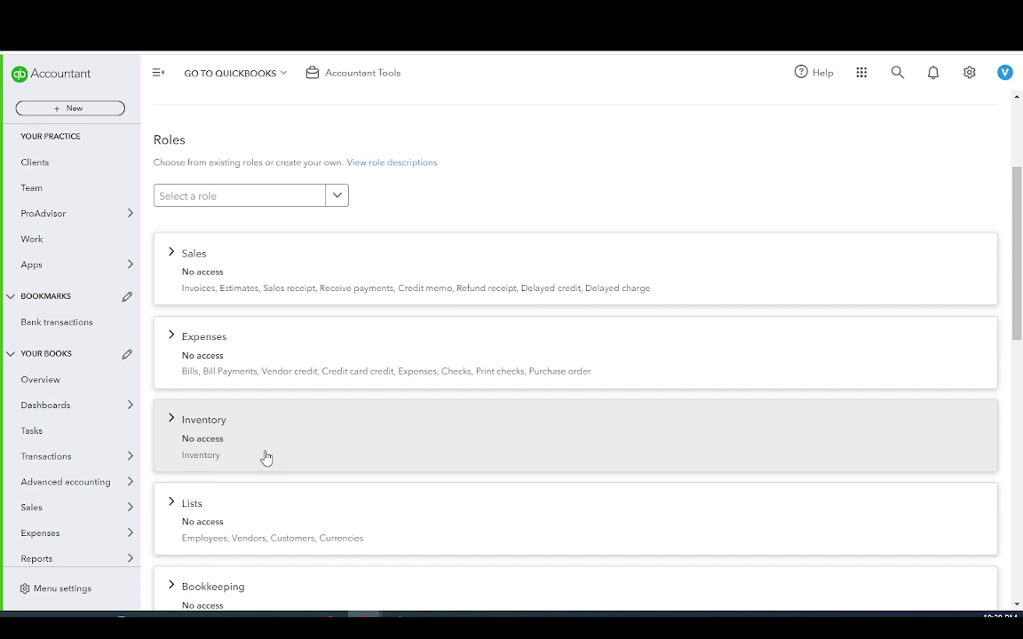
left_click(171, 337)
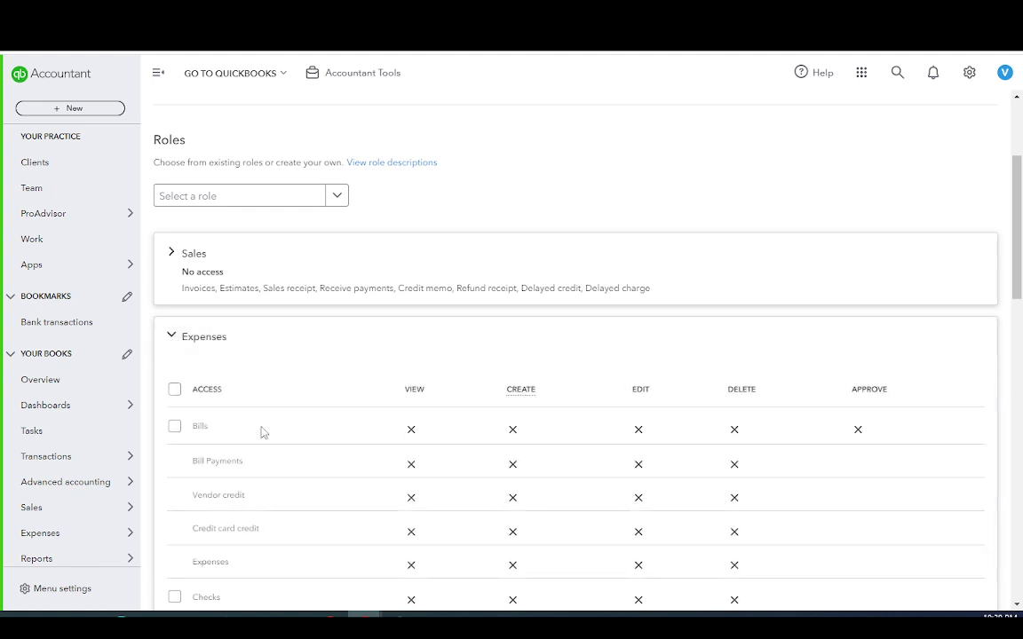
scroll(423, 416, "down", 2)
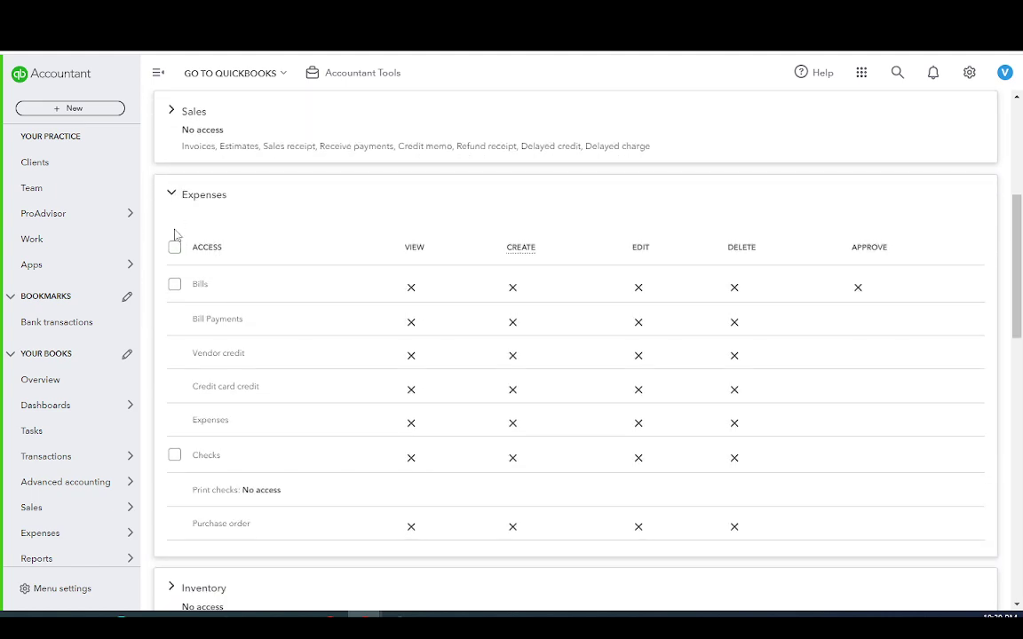
left_click(173, 195)
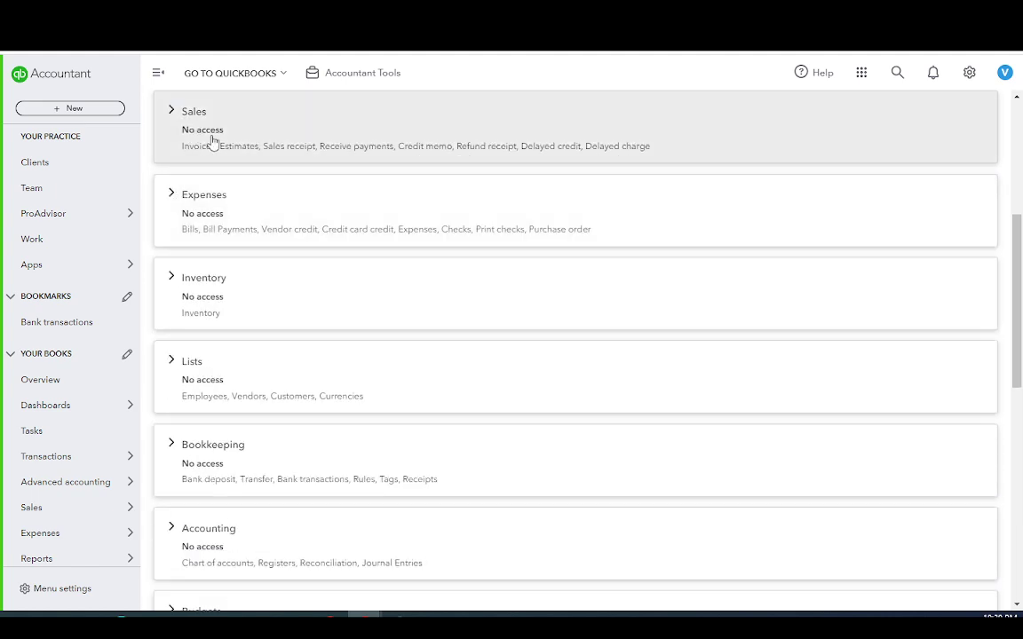
Review and collapse Sales permissions, then expand the Lists and Bookkeeping sections
left_click(171, 111)
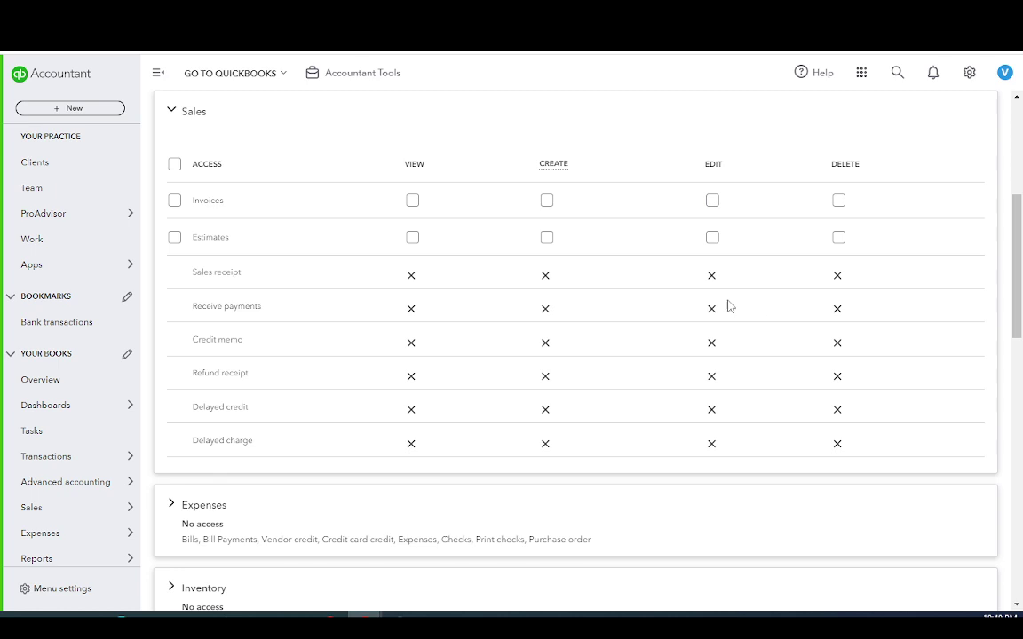
scroll(535, 361, "down", 1)
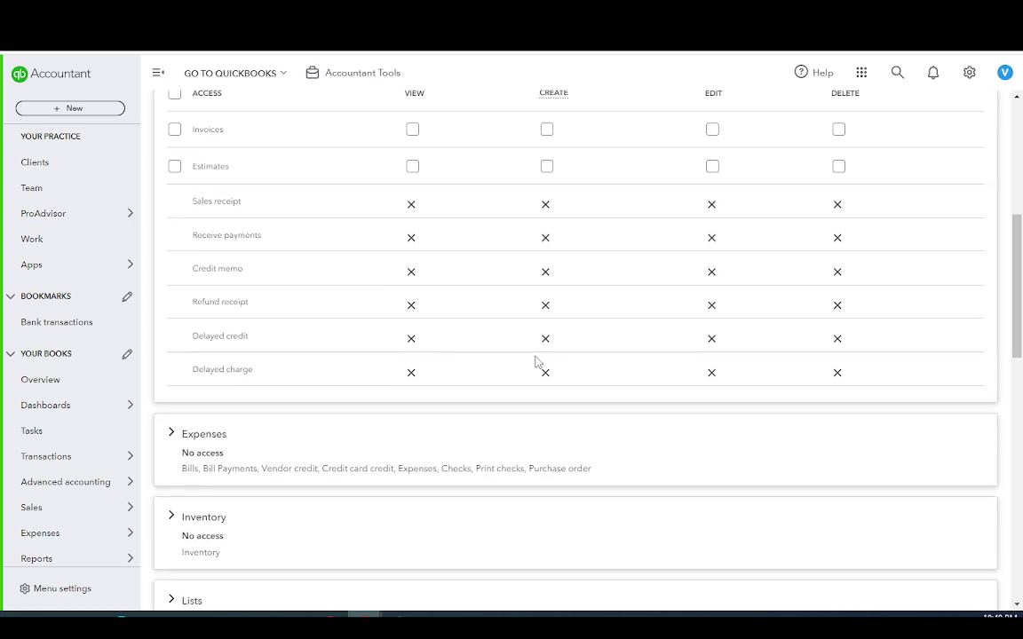
scroll(535, 361, "up", 3)
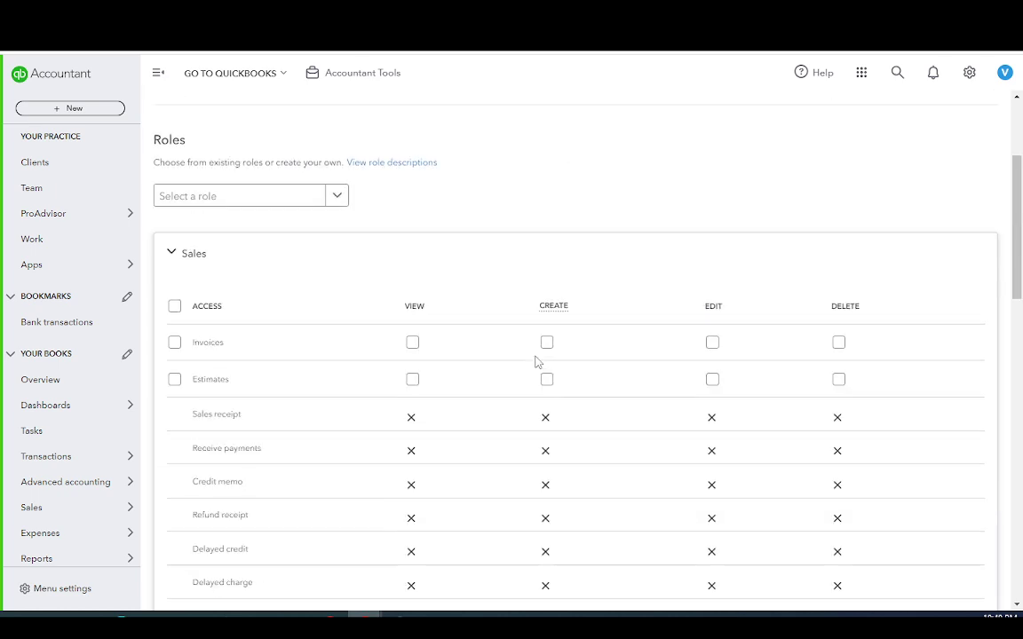
left_click(173, 255)
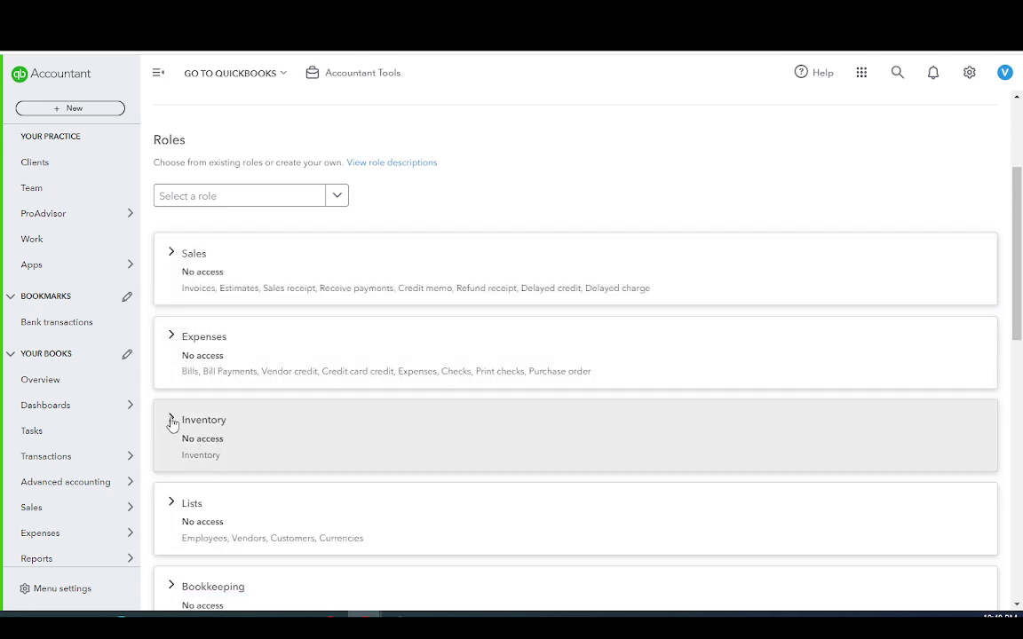
left_click(171, 503)
scroll(278, 477, "down", 5)
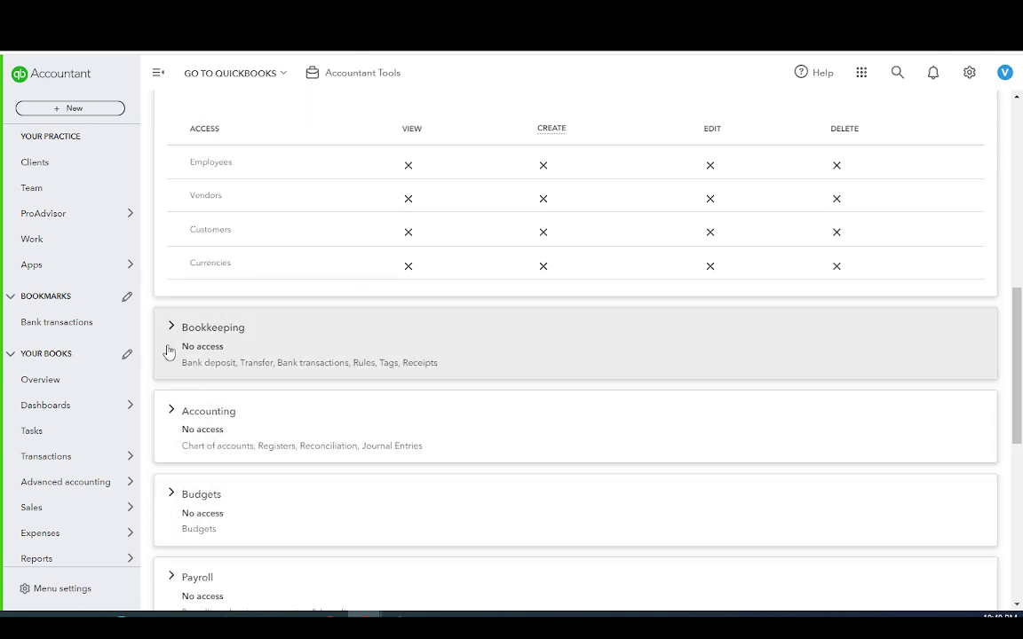
left_click(175, 334)
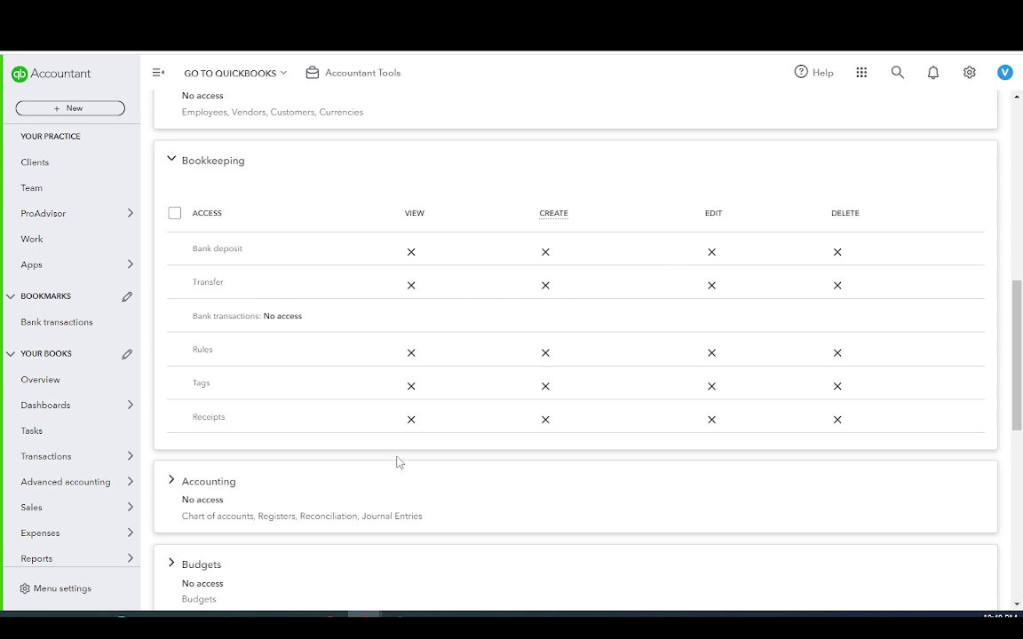
Collapse Bookkeeping, toggle Reports, and expand the Payroll, Budgets and Accounting permissions
left_click(176, 179)
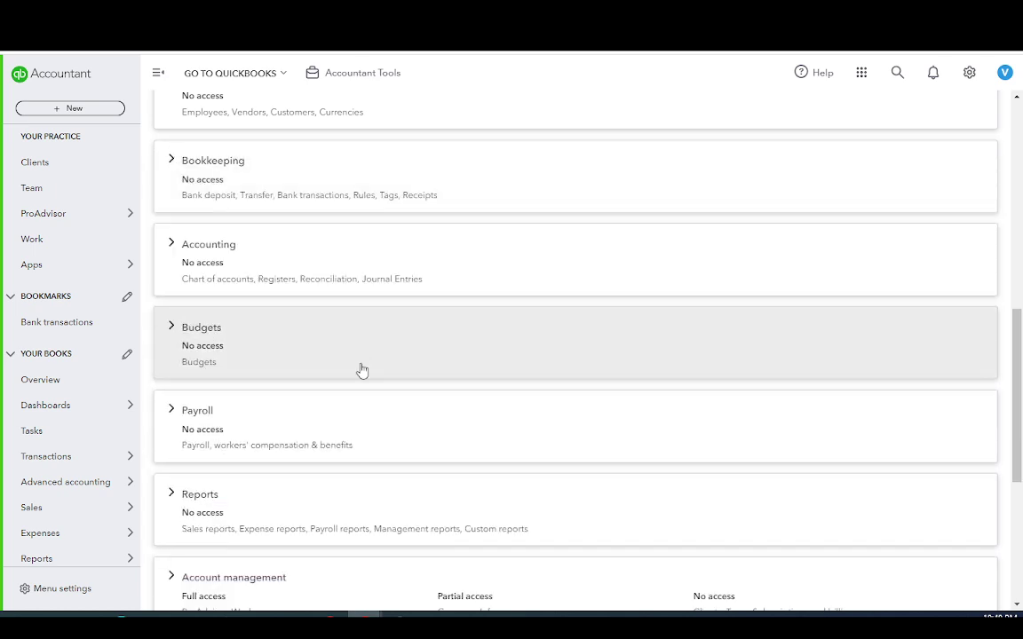
scroll(293, 404, "down", 2)
scroll(337, 437, "down", 3)
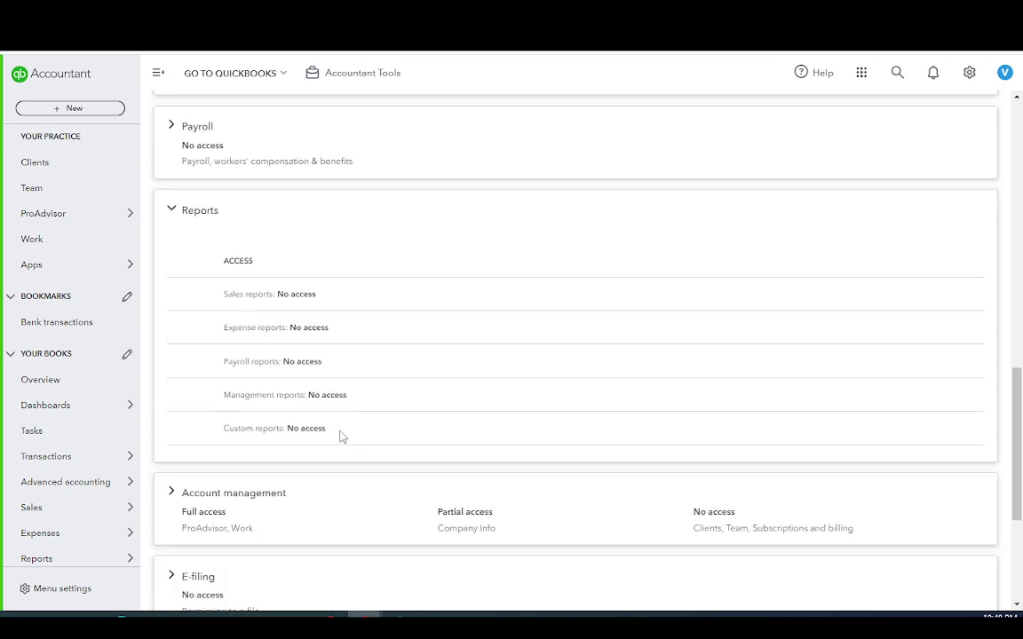
left_click(171, 213)
scroll(378, 417, "down", 1)
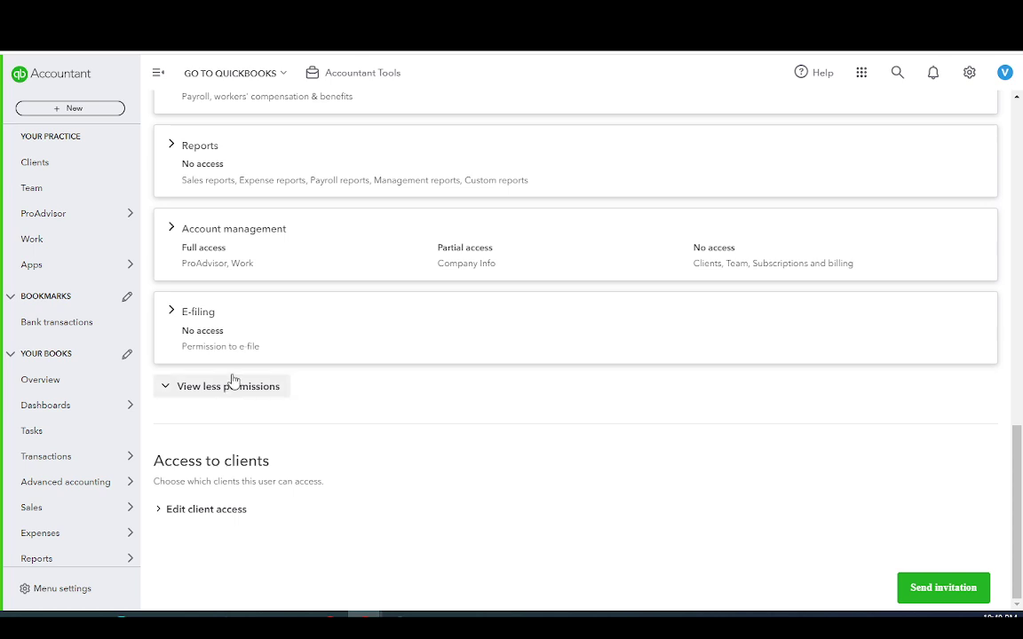
left_click(172, 144)
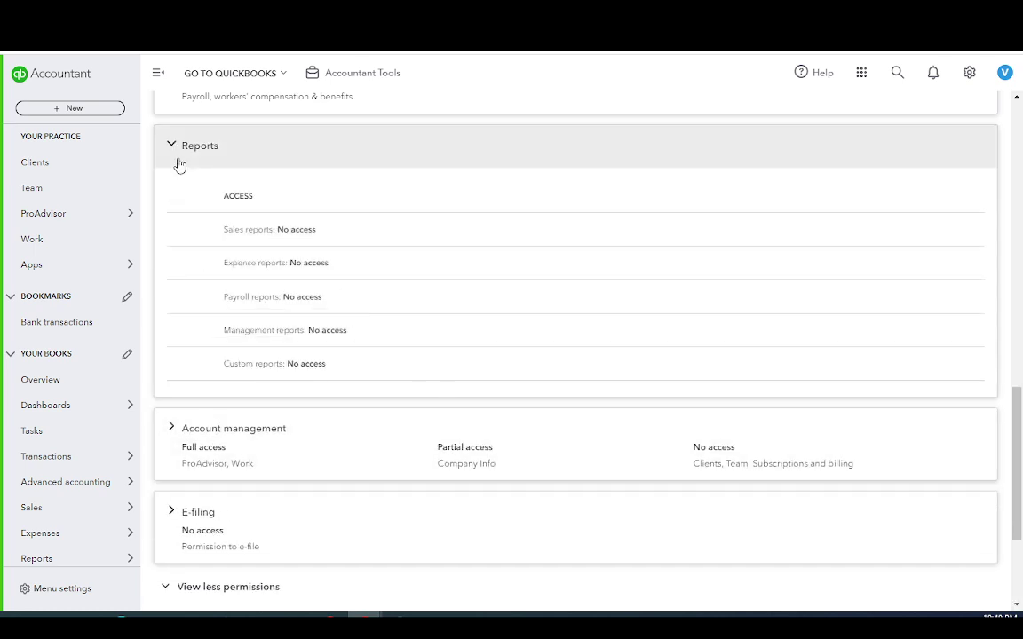
scroll(205, 231, "up", 1)
left_click(177, 145)
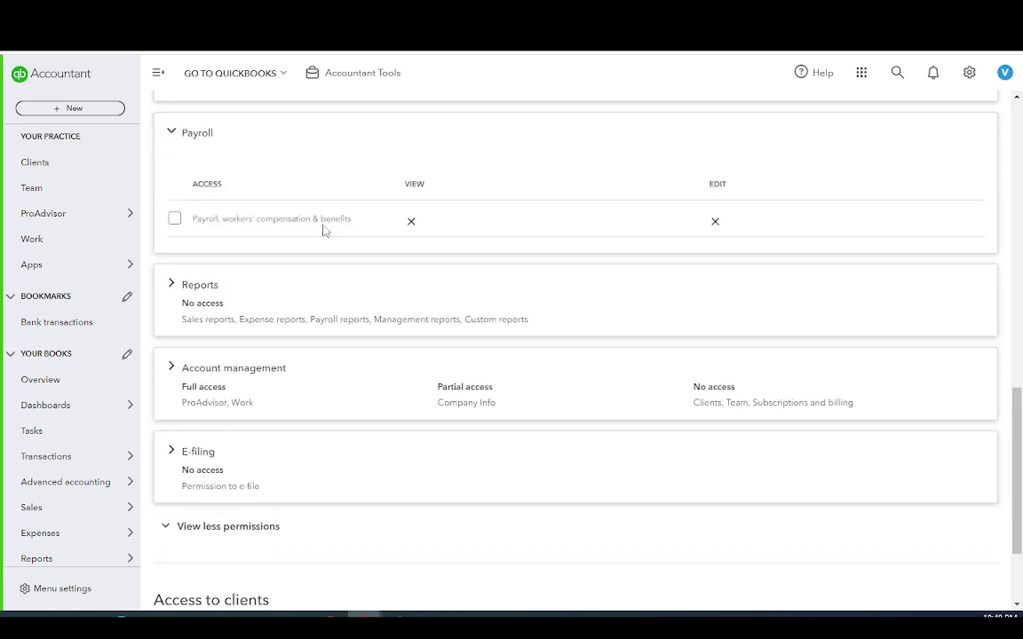
scroll(275, 267, "up", 2)
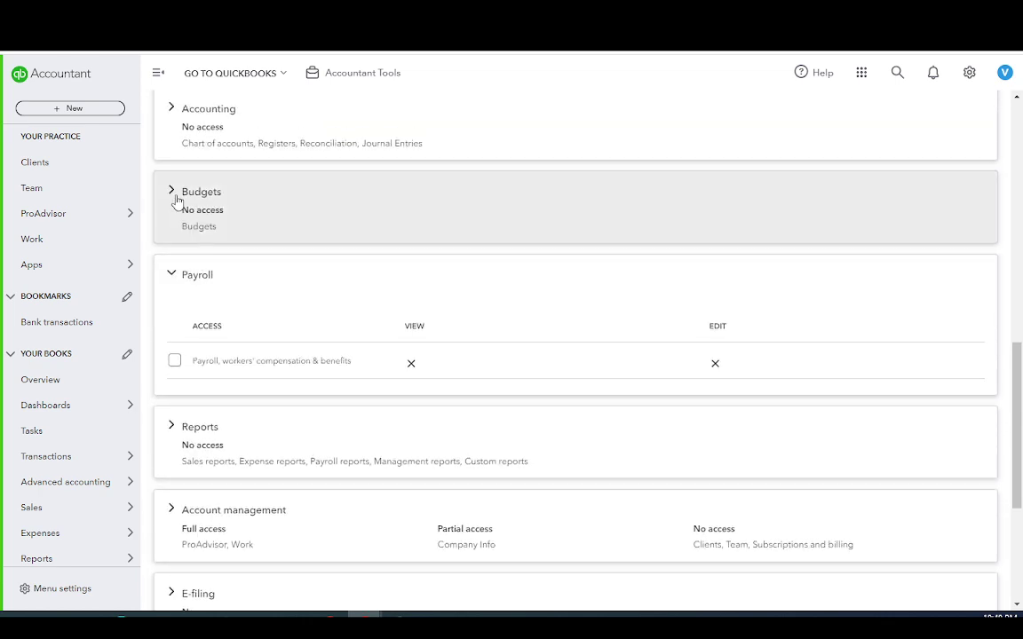
left_click(175, 197)
scroll(285, 323, "up", 2)
left_click(180, 255)
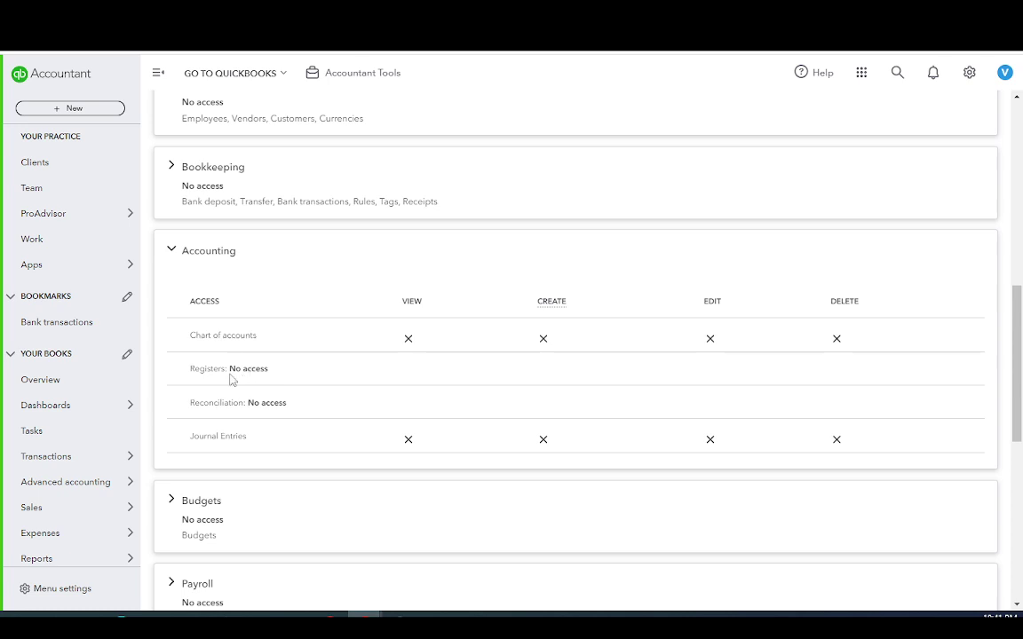
Mark the Registers, Reconciliation and Journal Entries rows, then collapse Accounting
left_click_drag(190, 367, 272, 378)
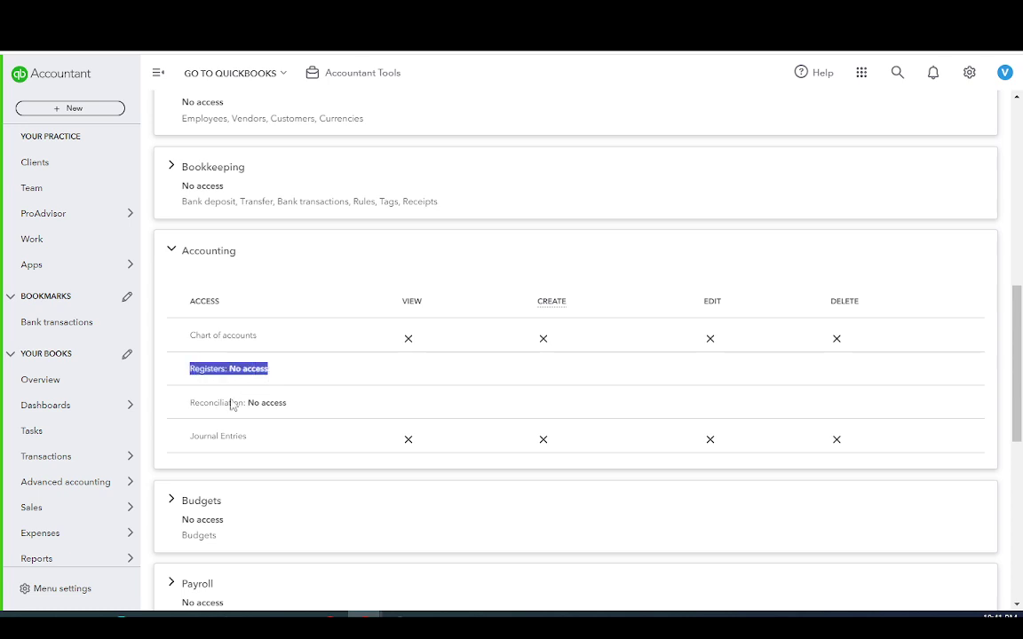
left_click_drag(190, 402, 279, 412)
left_click_drag(186, 436, 291, 443)
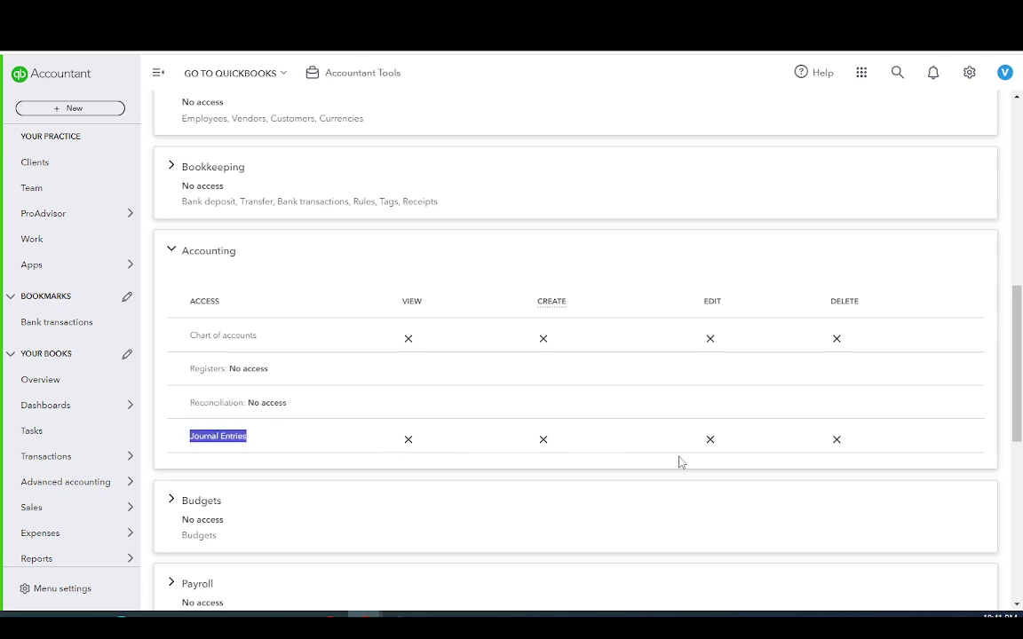
scroll(297, 456, "down", 6)
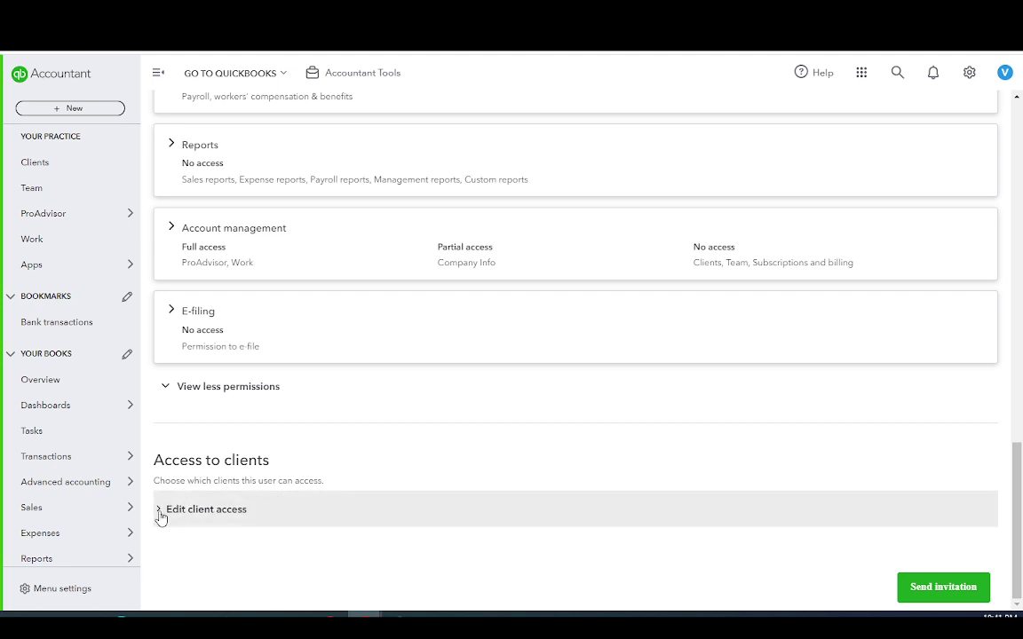
scroll(160, 517, "up", 6)
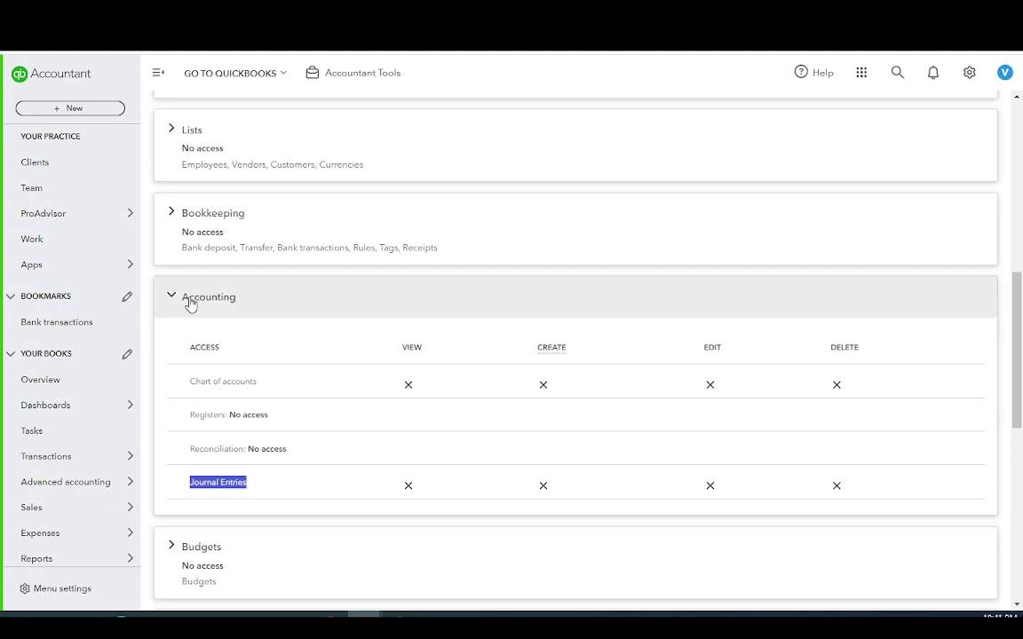
left_click(173, 298)
scroll(189, 302, "up", 4)
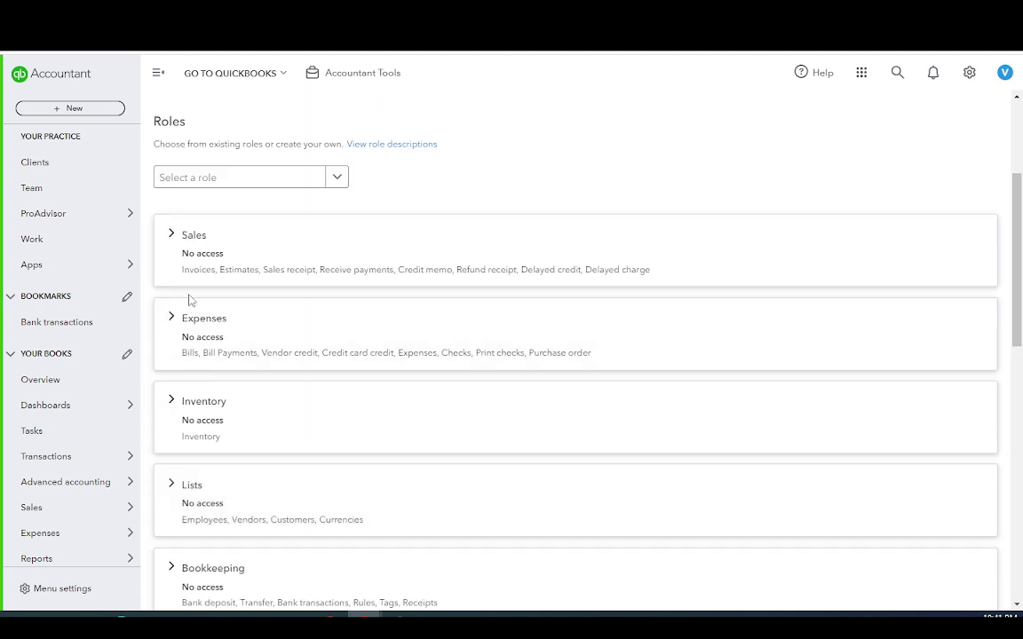
Assign the new user the Company admin role
left_click(337, 177)
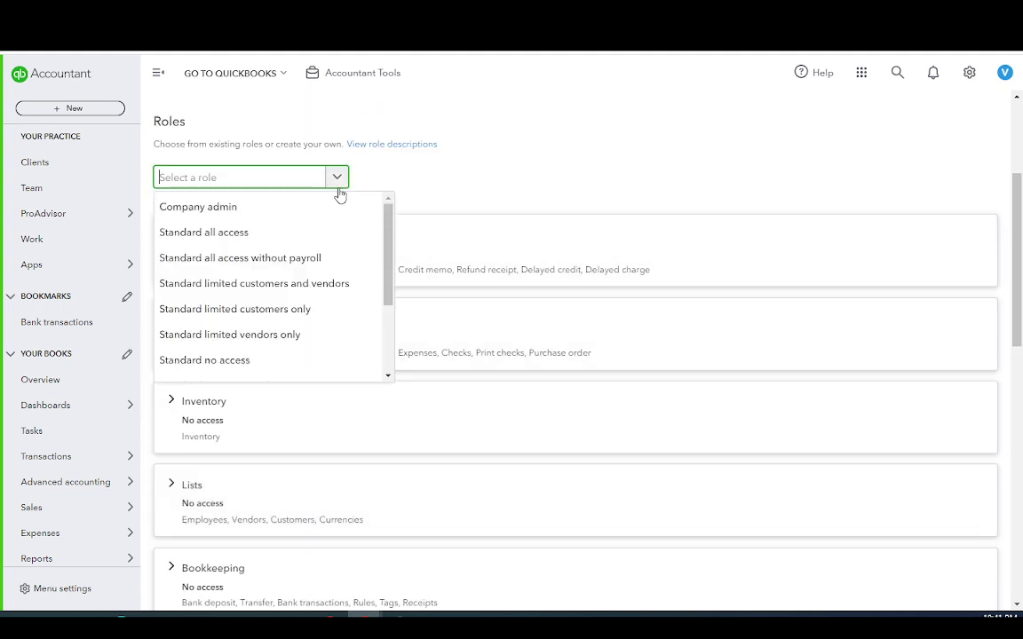
left_click(224, 209)
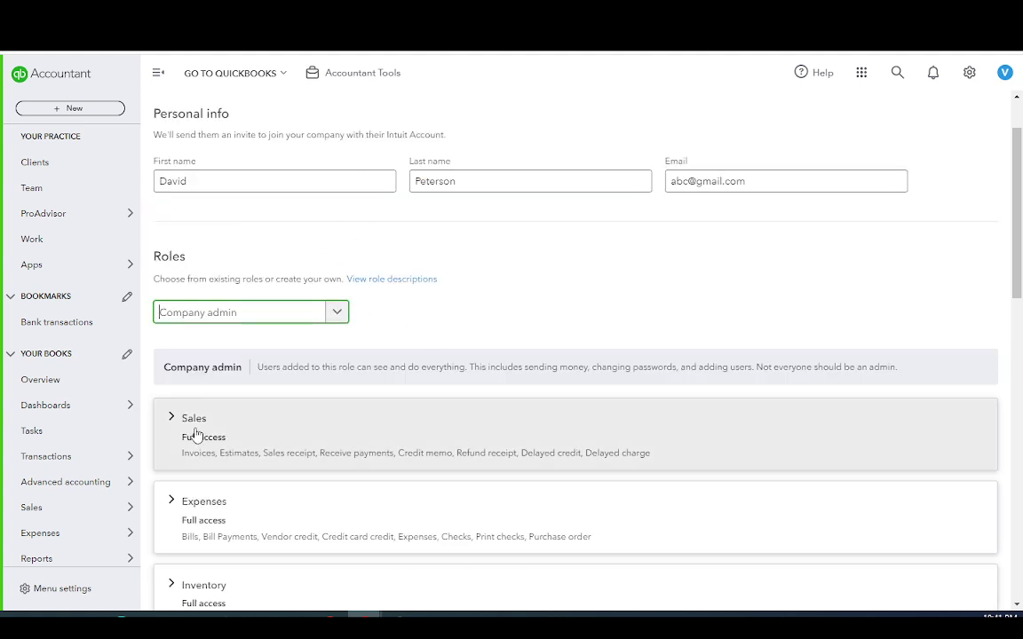
scroll(196, 431, "down", 2)
scroll(217, 380, "down", 9)
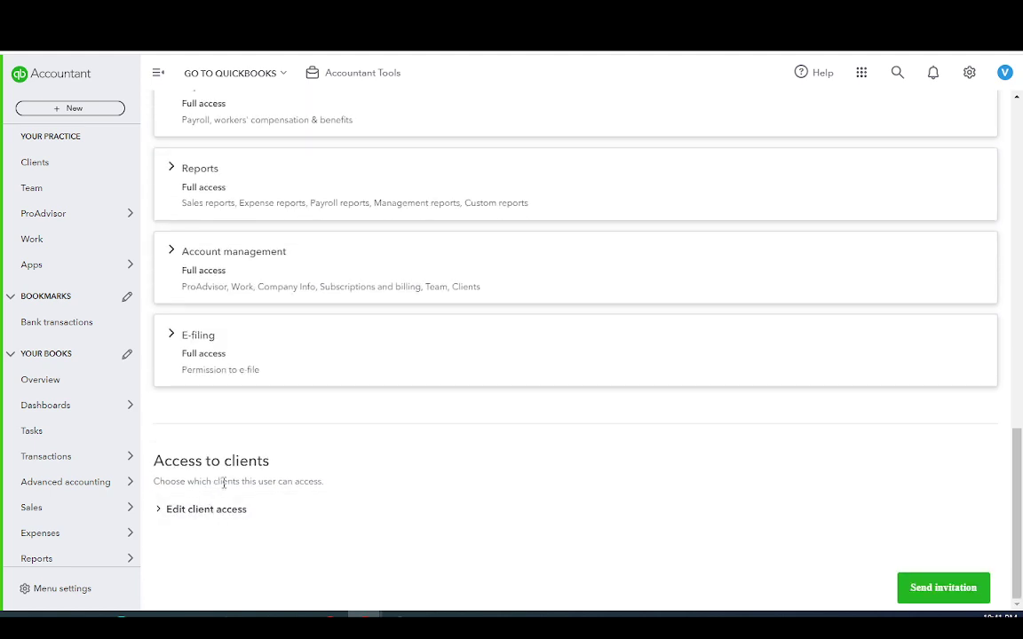
Expand the client access settings, click into the client search box, and return to the top
left_click(196, 515)
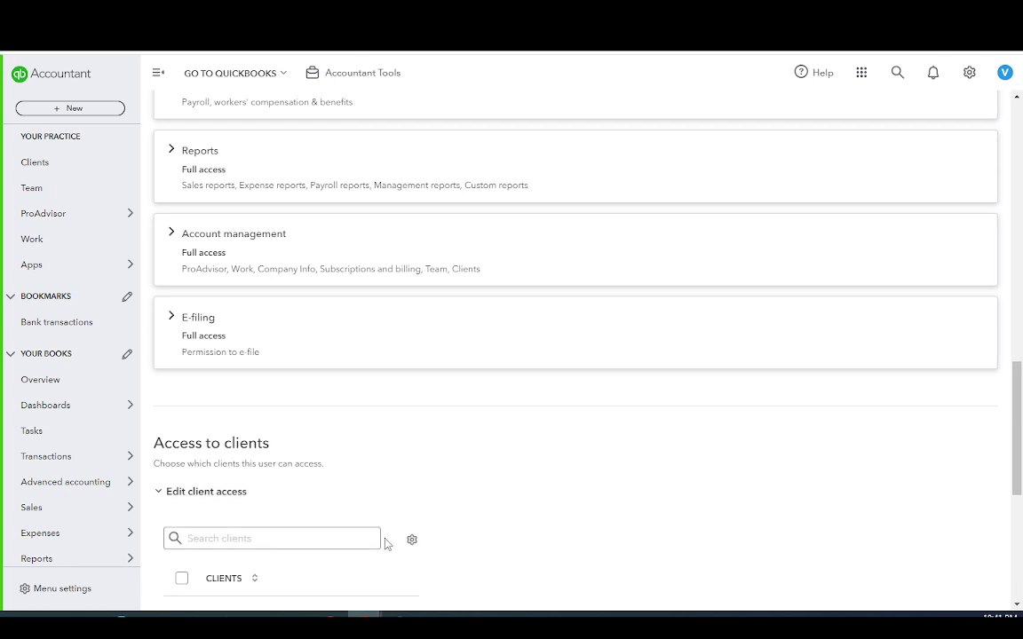
scroll(387, 543, "down", 2)
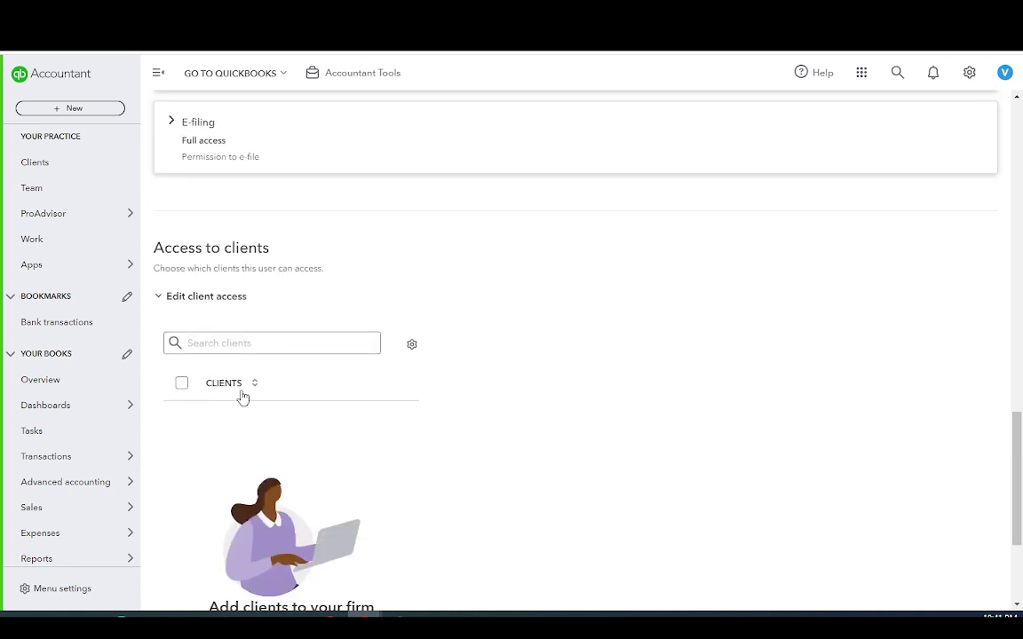
left_click(339, 343)
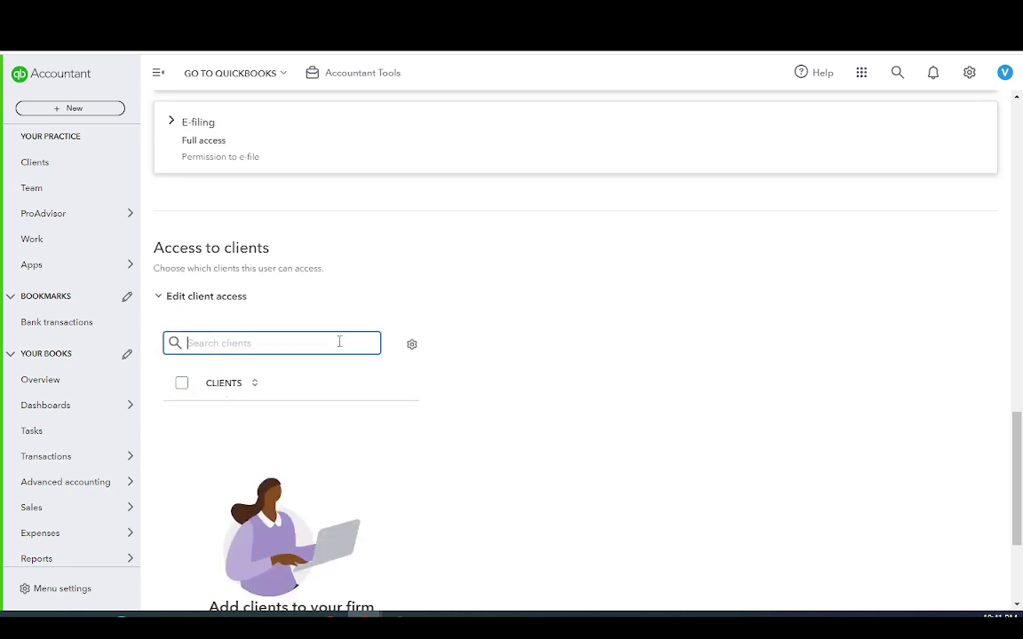
scroll(356, 427, "down", 2)
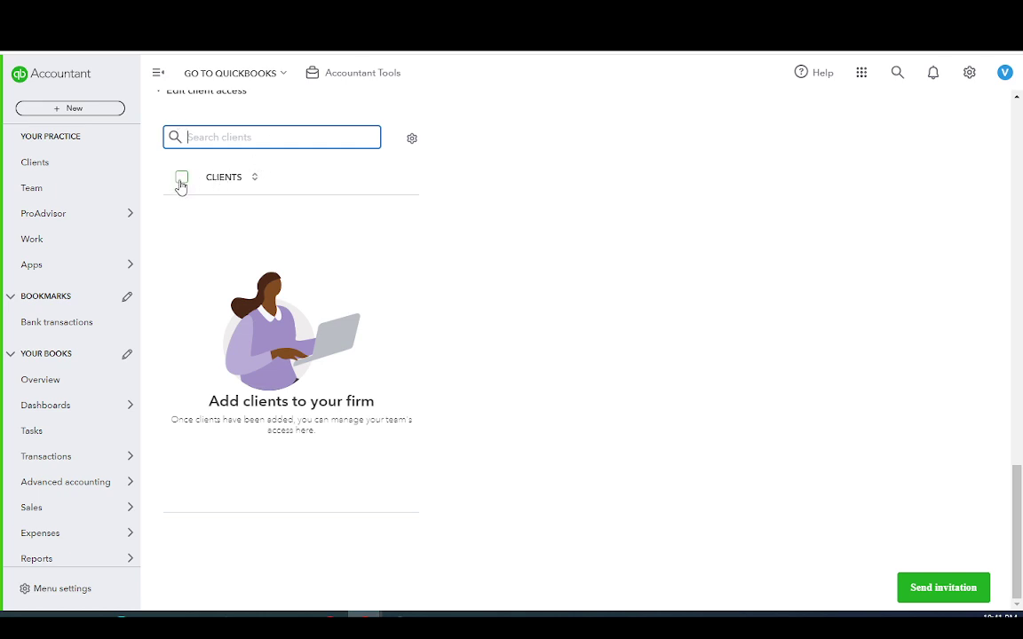
scroll(488, 413, "up", 2)
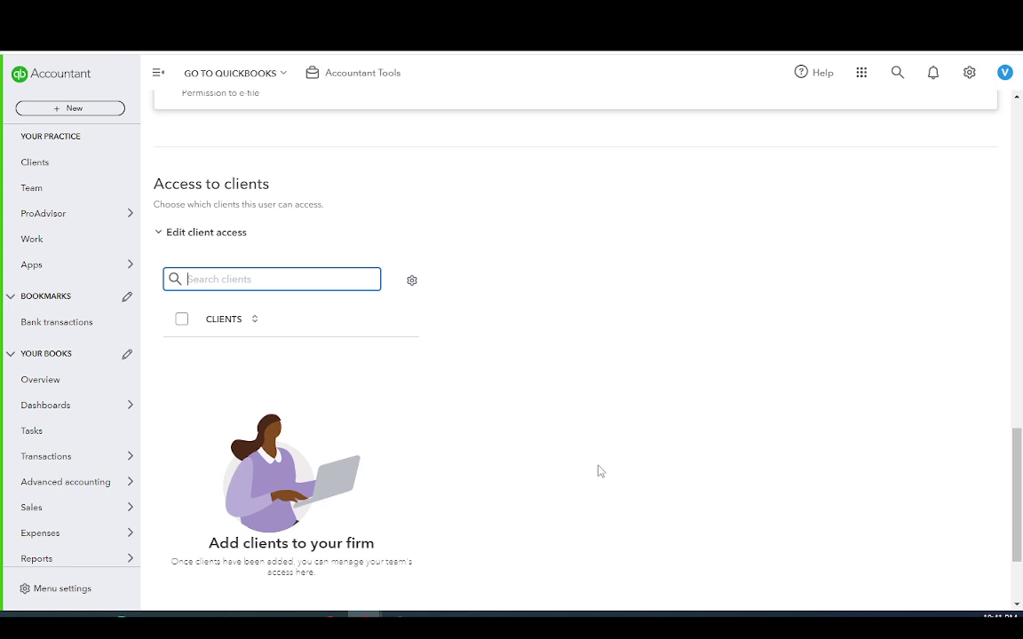
scroll(577, 497, "up", 3)
scroll(471, 480, "up", 12)
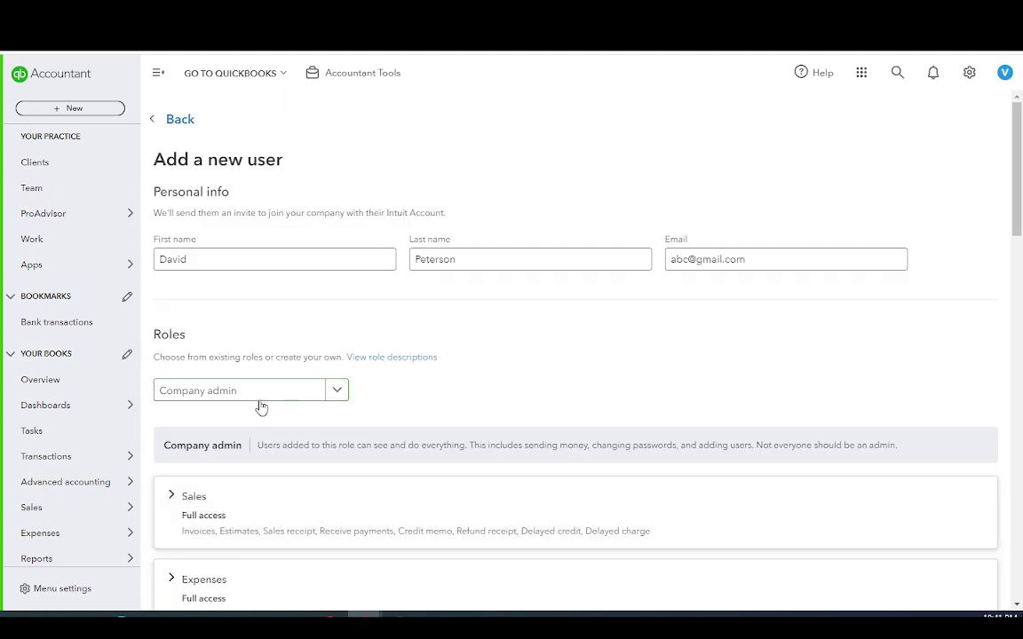
Review the Company admin form's permissions and client access, then return to Team > Users
left_click(244, 262)
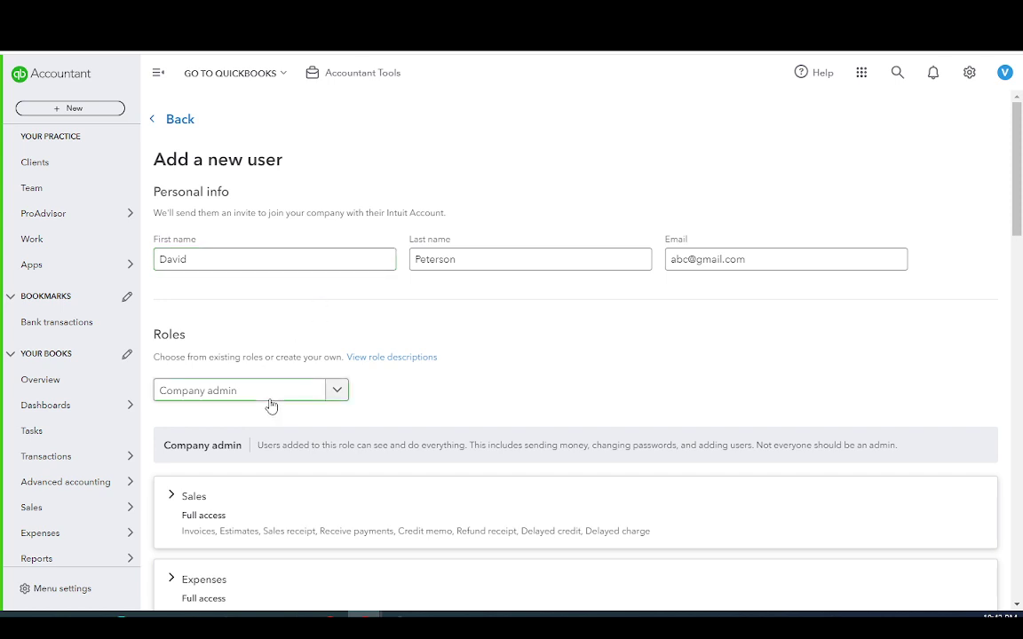
scroll(270, 406, "down", 15)
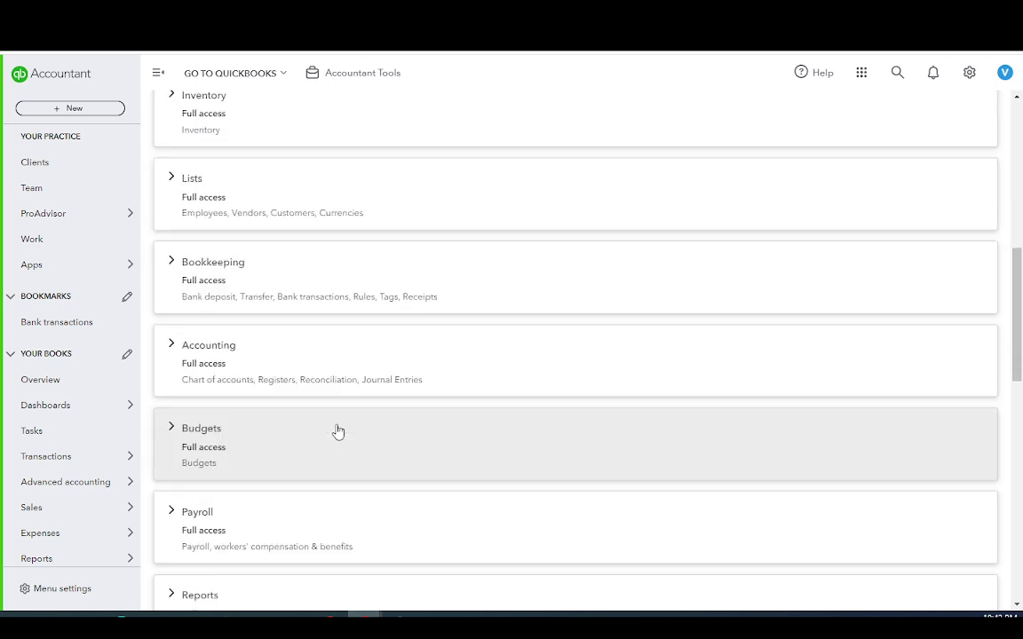
scroll(338, 336, "up", 5)
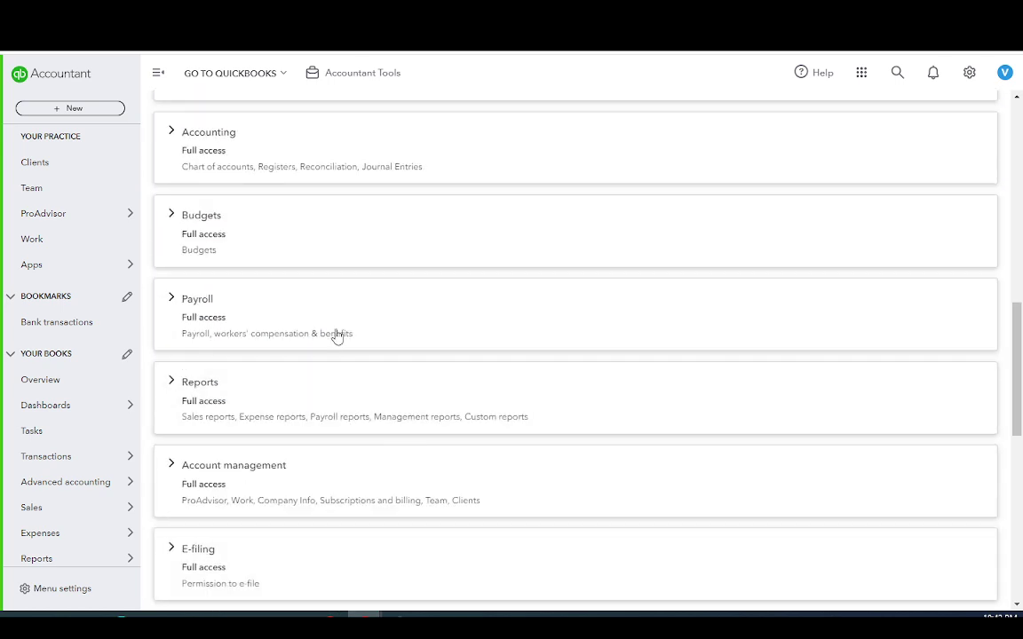
scroll(370, 427, "down", 4)
scroll(312, 463, "down", 3)
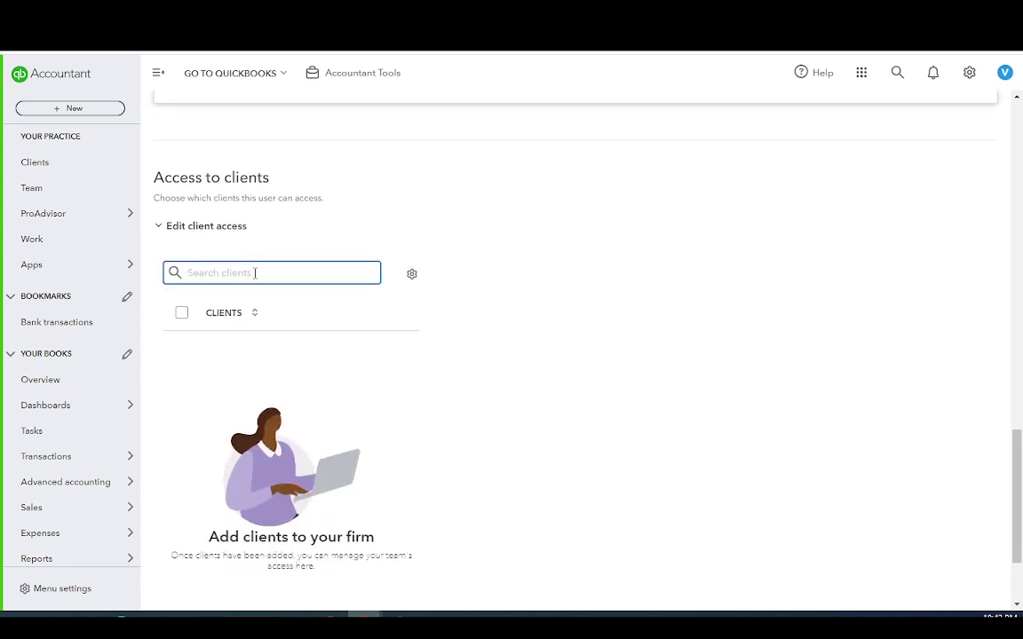
scroll(323, 436, "up", 1)
scroll(323, 436, "up", 1)
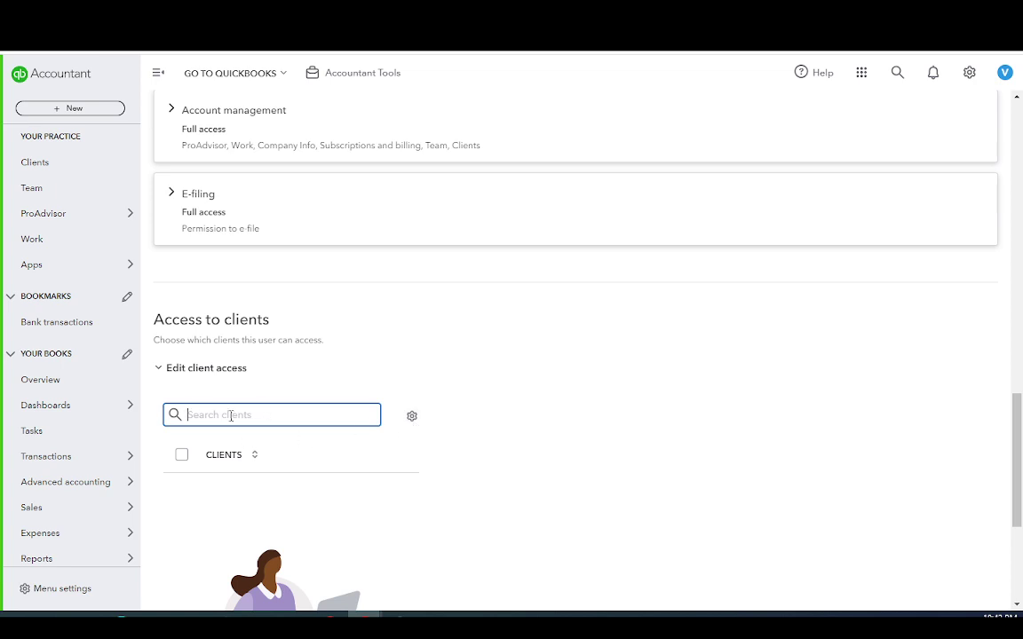
scroll(354, 487, "down", 3)
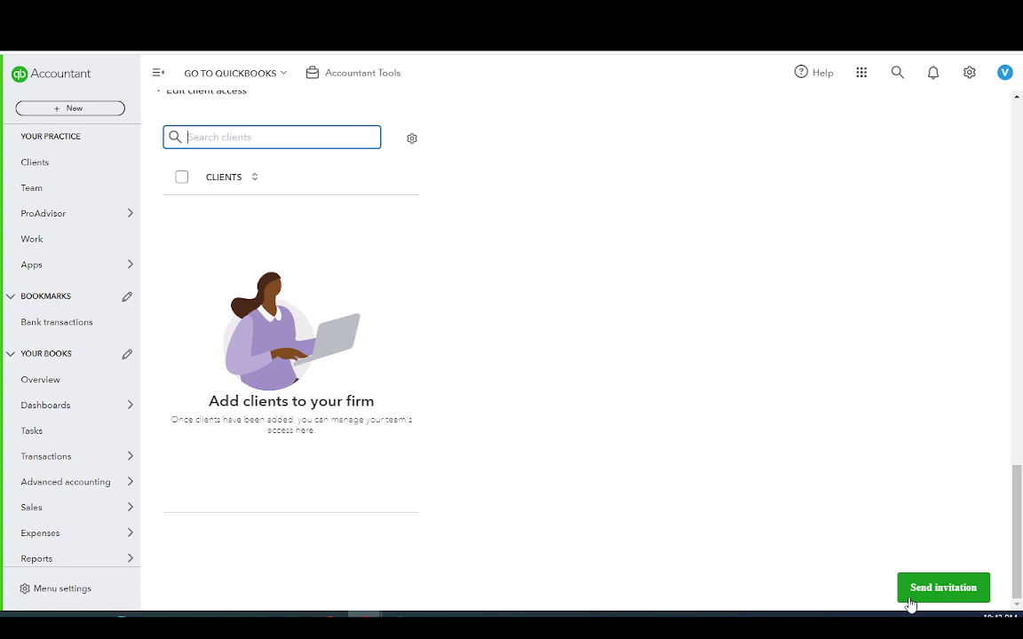
scroll(678, 507, "up", 12)
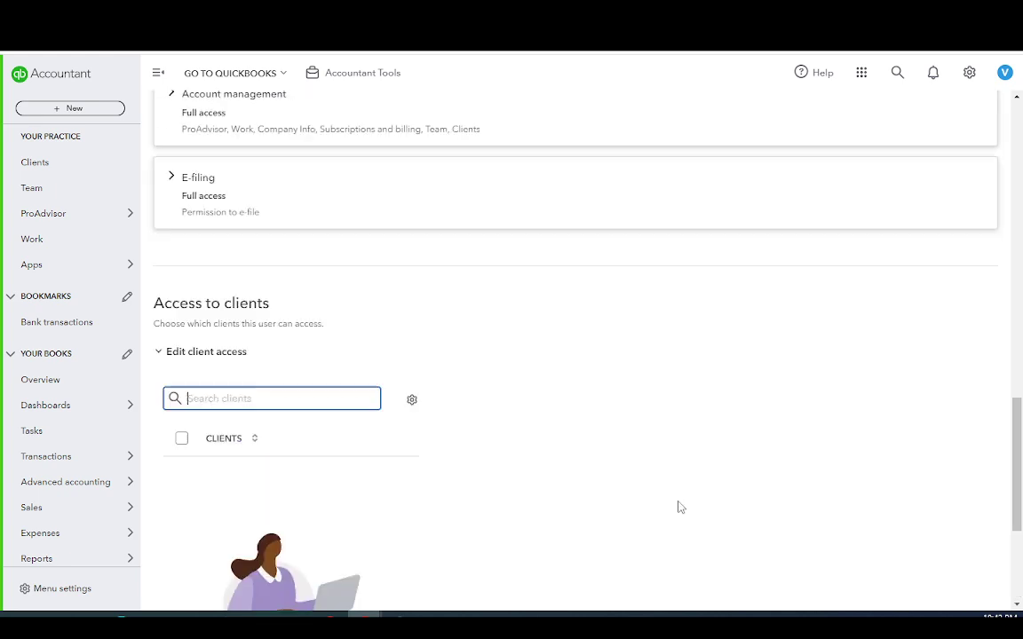
scroll(767, 460, "up", 4)
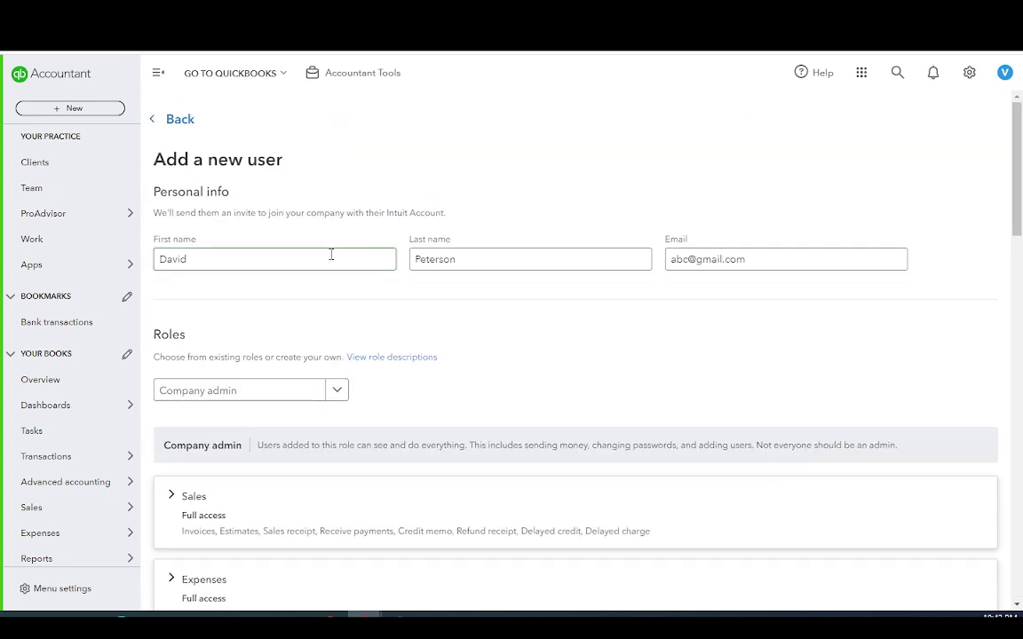
left_click(151, 124)
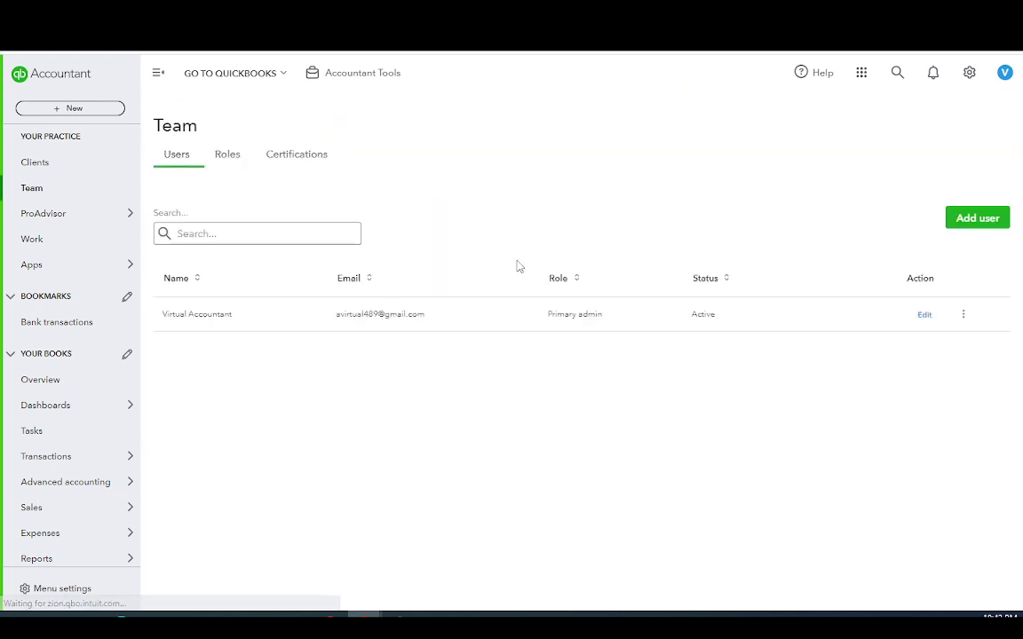
Review the Team Roles table, noting Company admin's user count, then open Expense manager's permissions
left_click(222, 155)
mouse_move(53, 213)
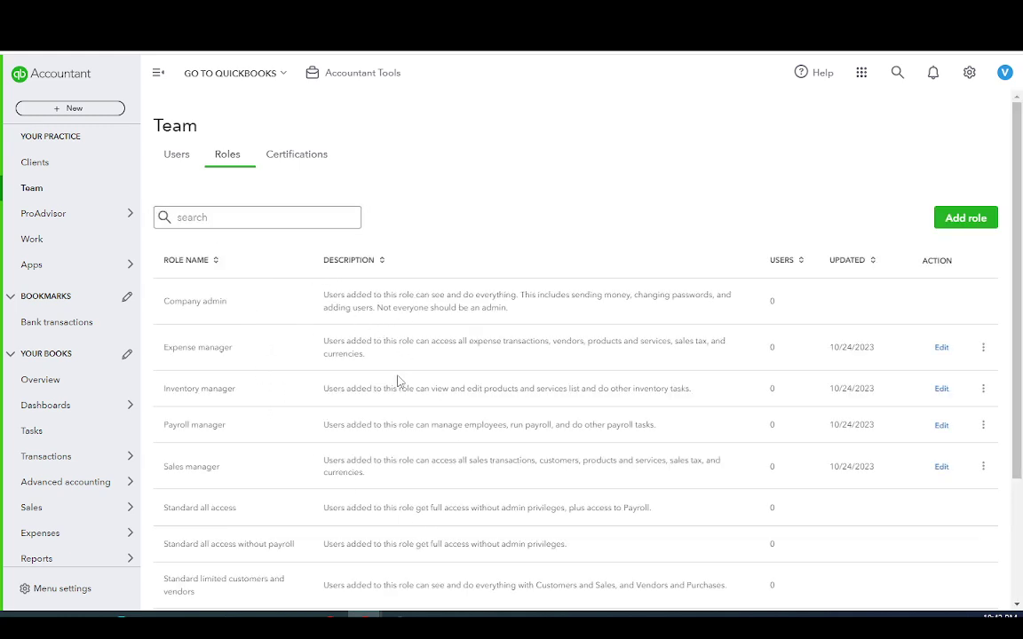
scroll(284, 484, "down", 3)
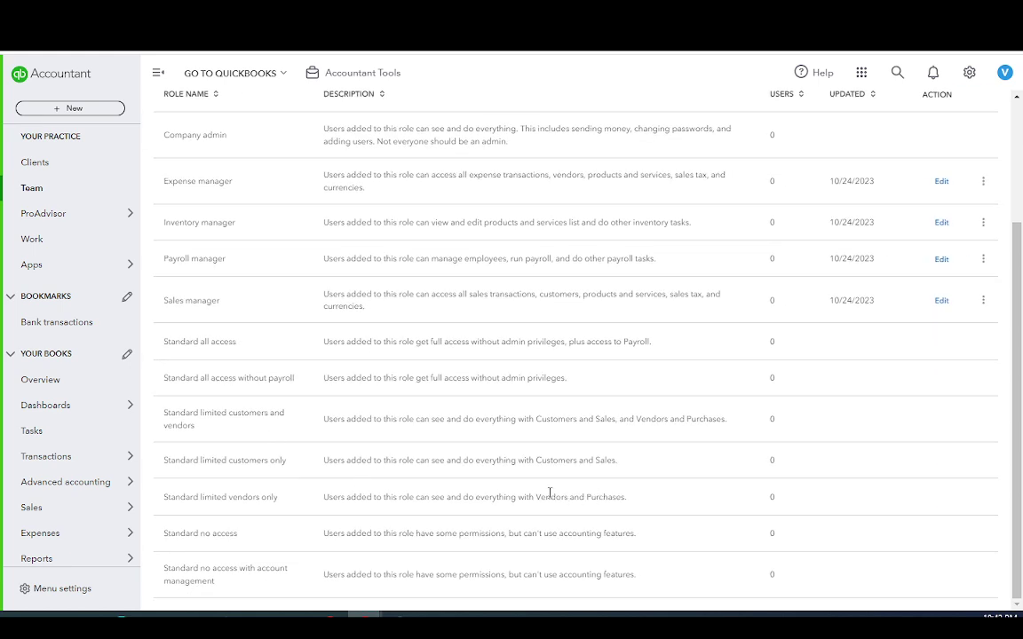
scroll(550, 492, "up", 3)
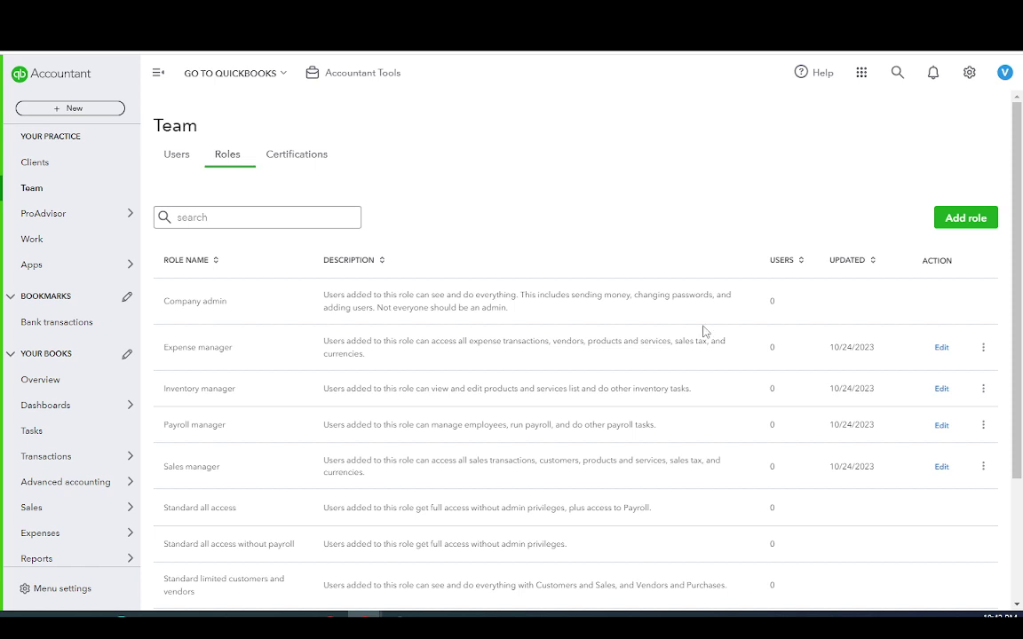
double_click(772, 302)
left_click(770, 350)
scroll(771, 364, "down", 3)
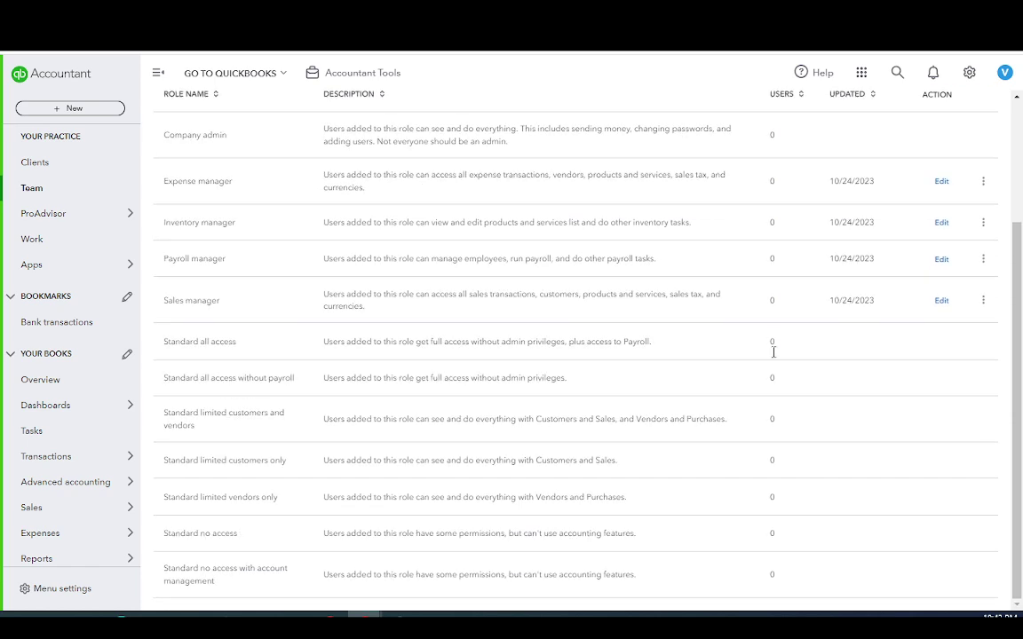
scroll(785, 524, "up", 3)
scroll(786, 552, "down", 2)
scroll(784, 550, "up", 2)
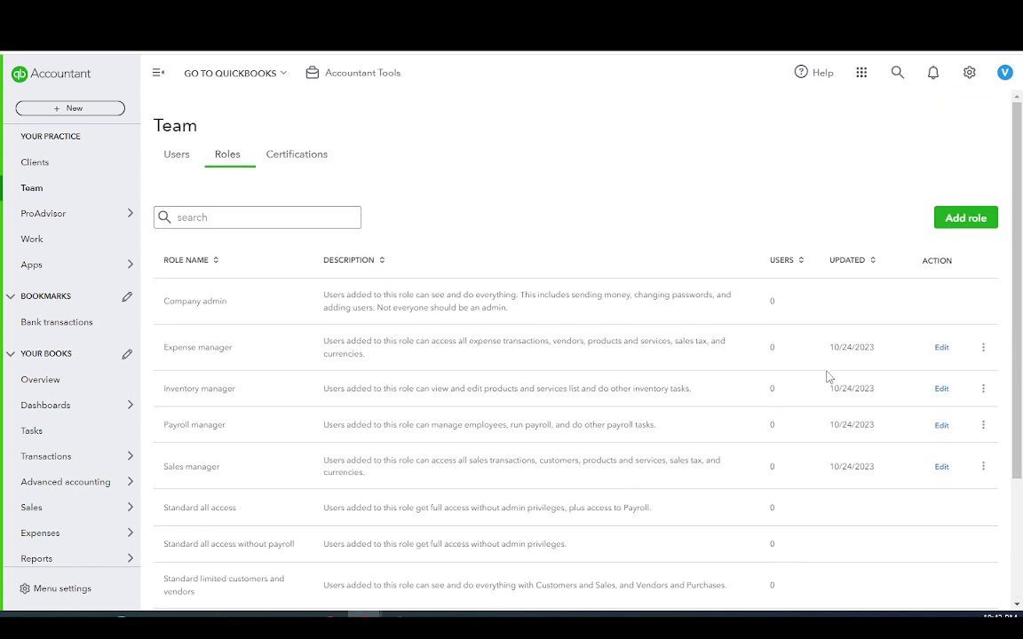
left_click(940, 349)
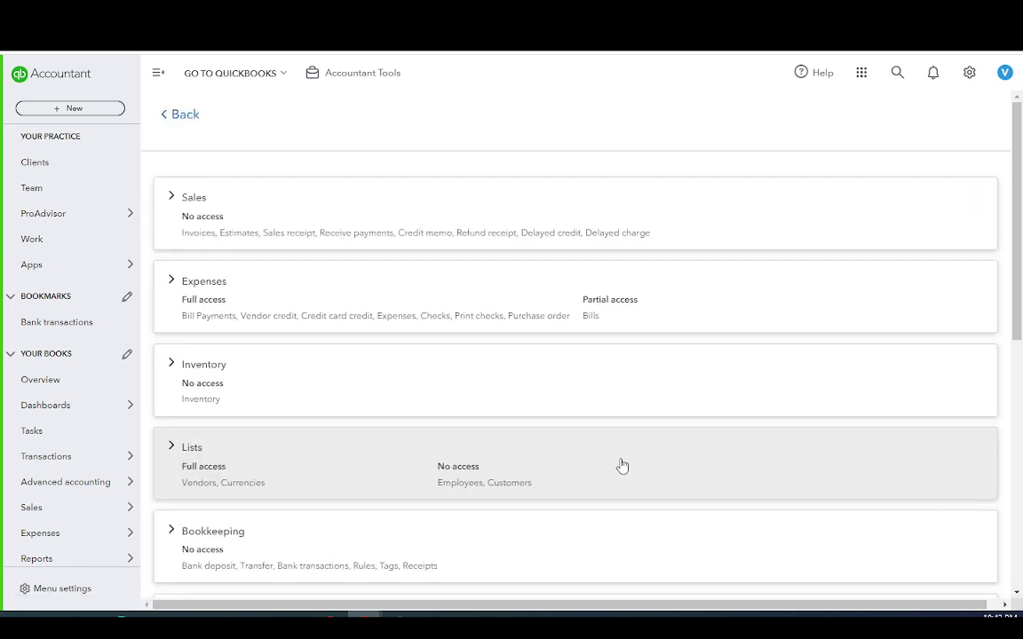
Leave Expense manager's permissions for the Roles list and show that role's Deactivate option
left_click(164, 119)
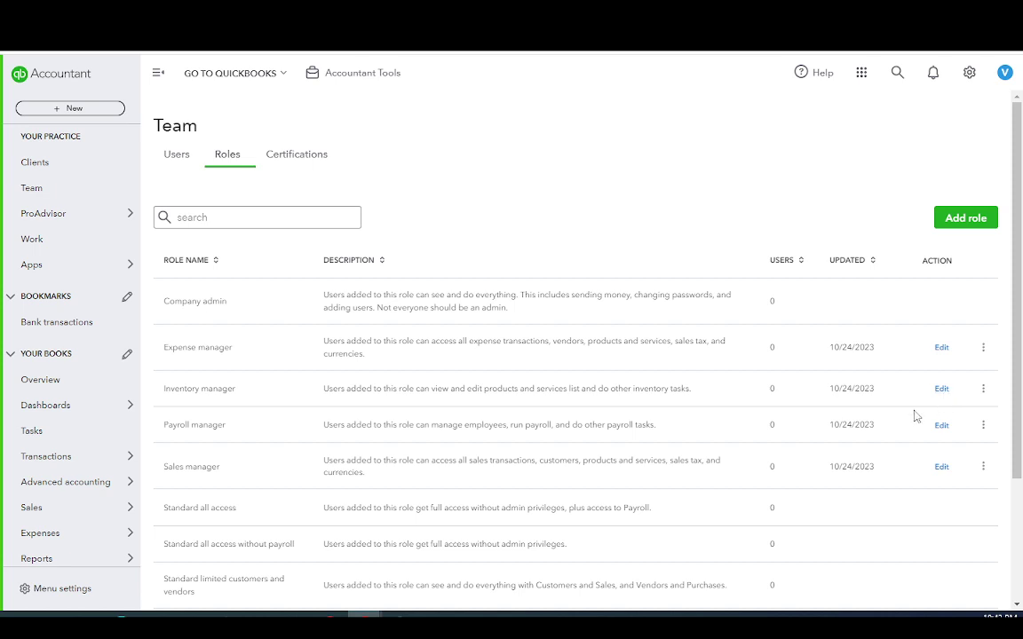
left_click(983, 349)
Look through the Roles list, then return the Team page to its Users list
scroll(580, 389, "down", 1)
scroll(581, 388, "down", 3)
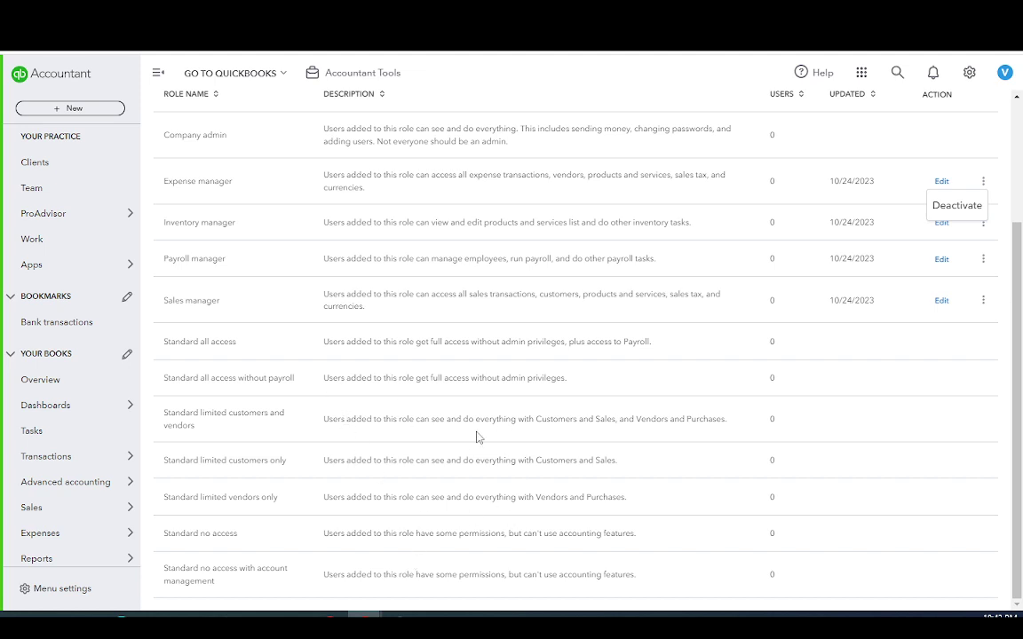
scroll(444, 399, "up", 4)
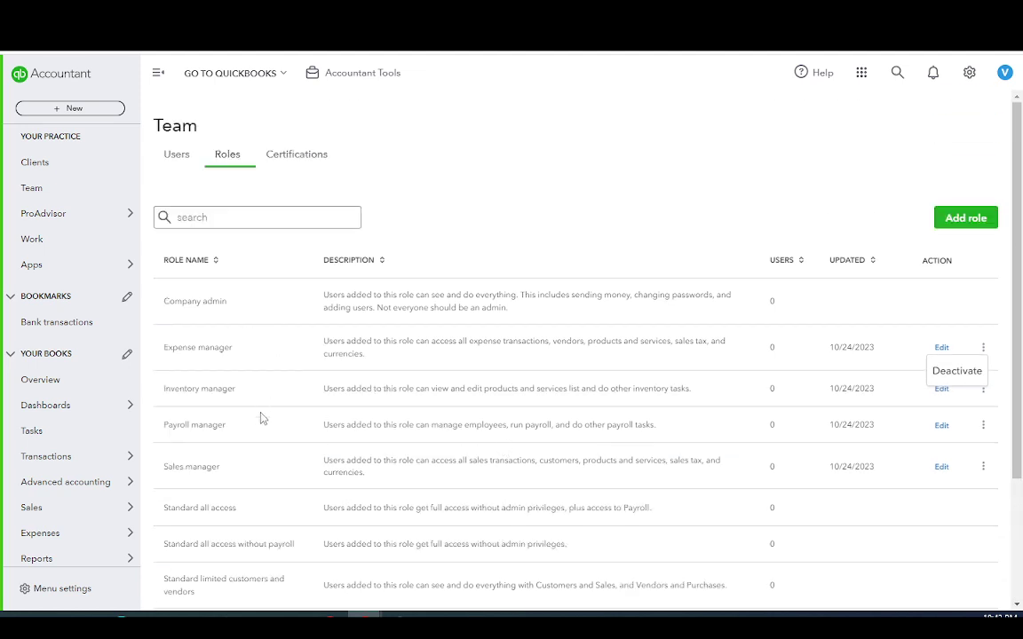
scroll(257, 412, "down", 4)
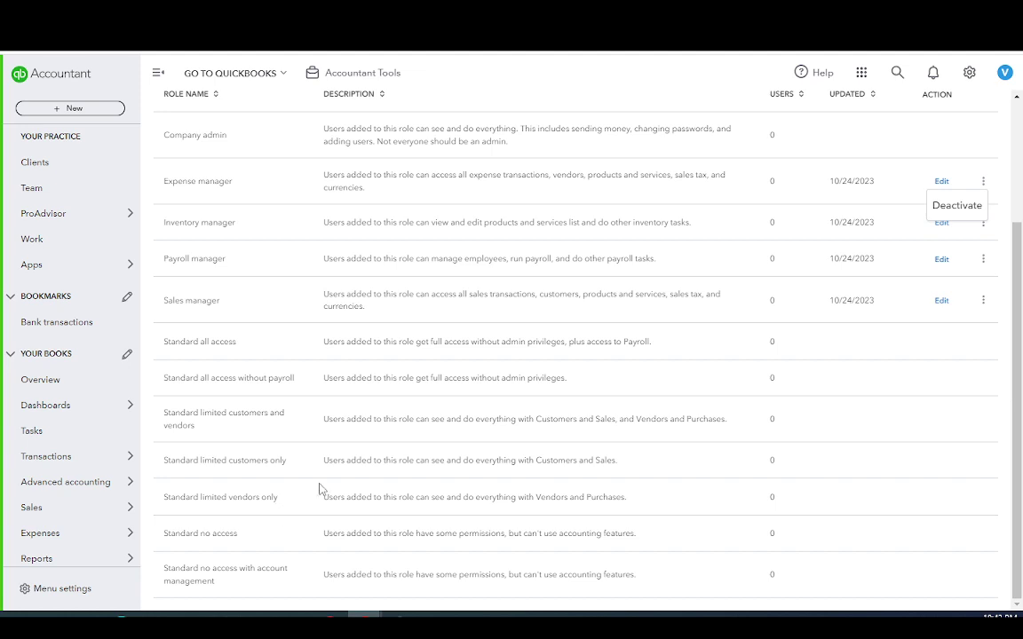
scroll(255, 462, "up", 4)
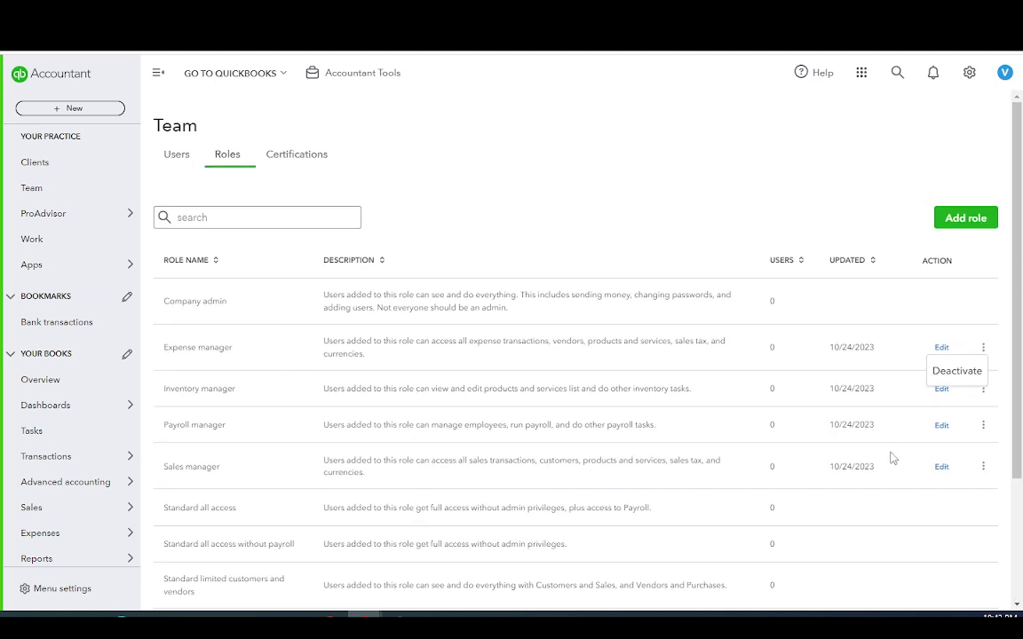
scroll(986, 470, "down", 4)
scroll(690, 411, "up", 4)
left_click(298, 158)
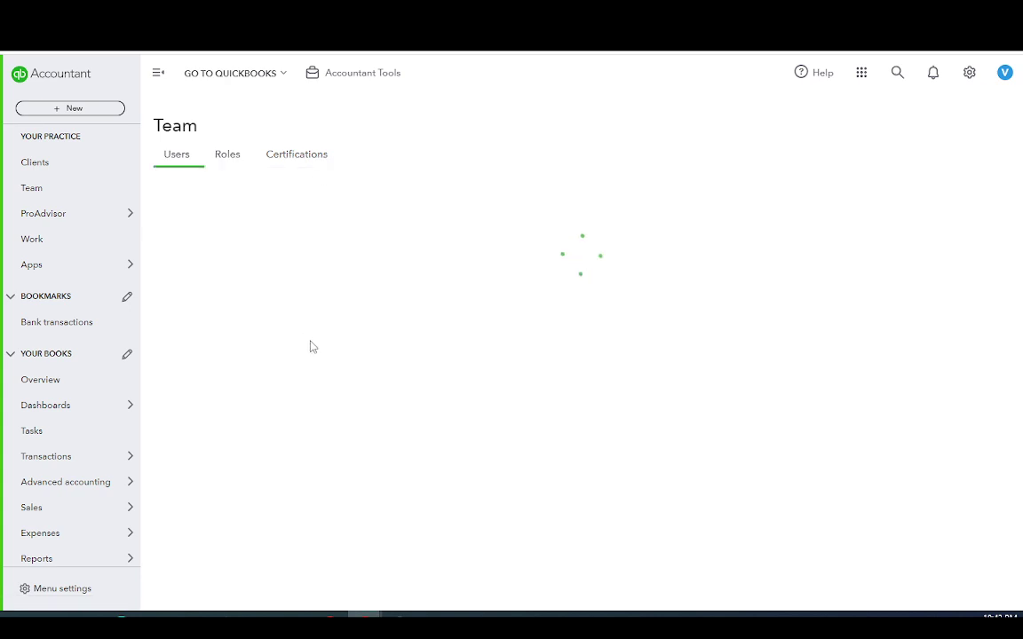
Reload the Team Users list, showing only the primary admin, and bring up the gear settings menu
left_click(181, 158)
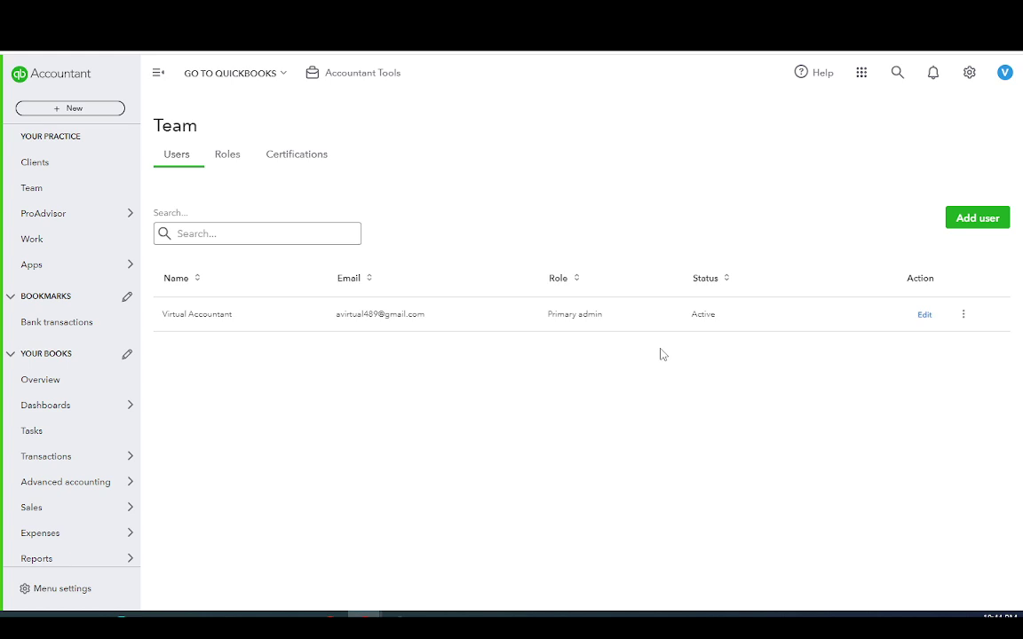
left_click(968, 73)
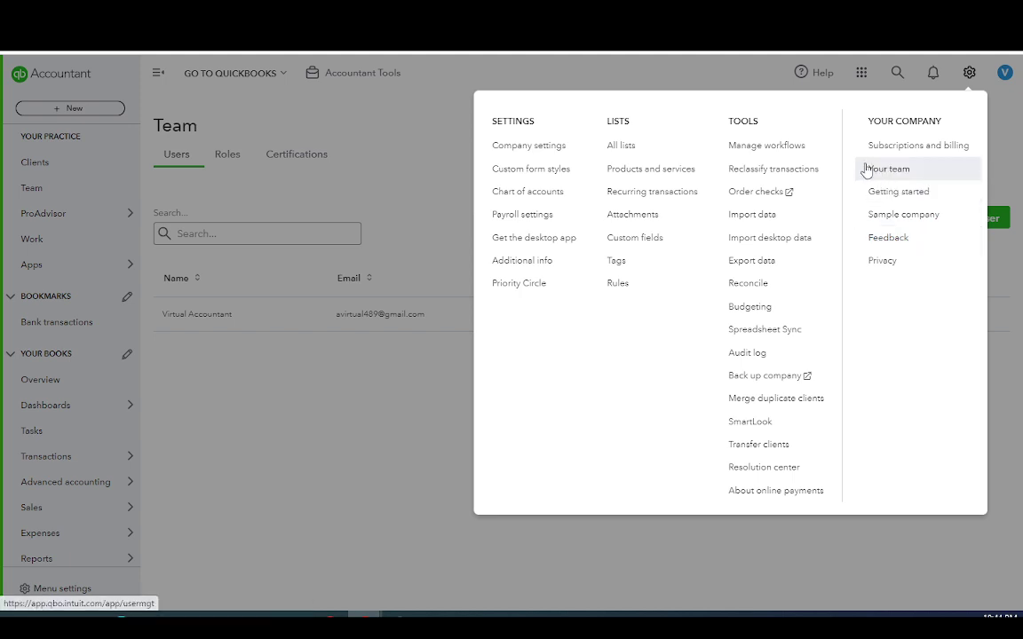
Show the Products and Services list with Hours and Services, dismissing the new-item type panel
left_click(677, 177)
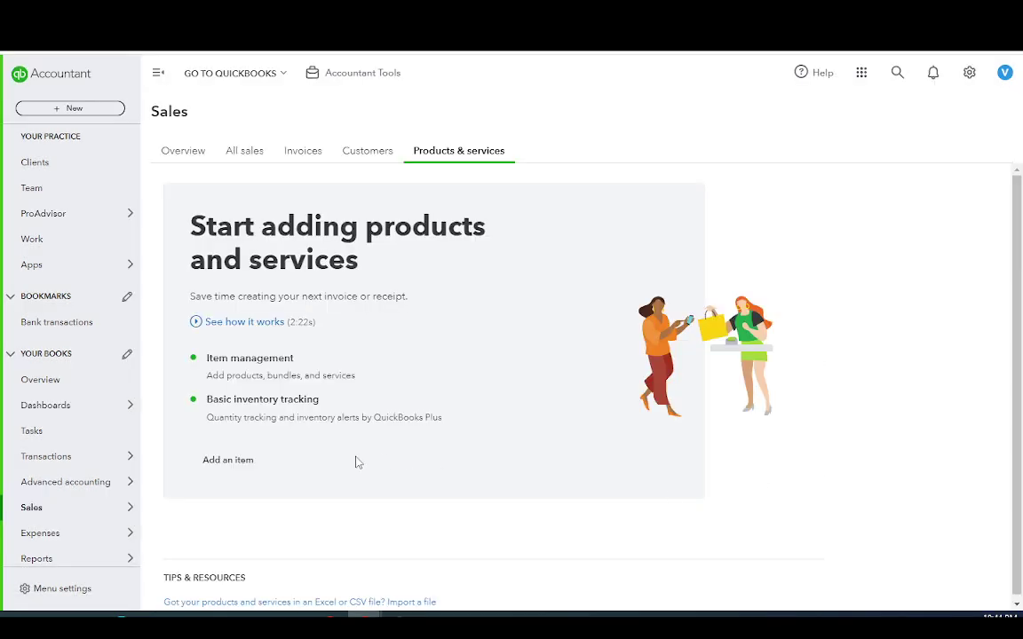
left_click(236, 457)
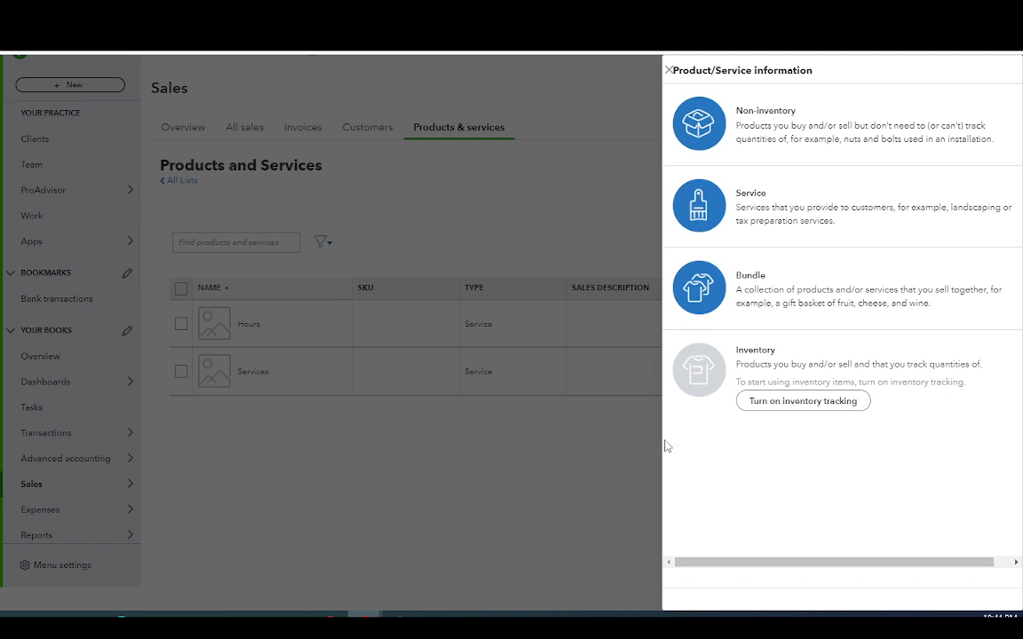
left_click(669, 70)
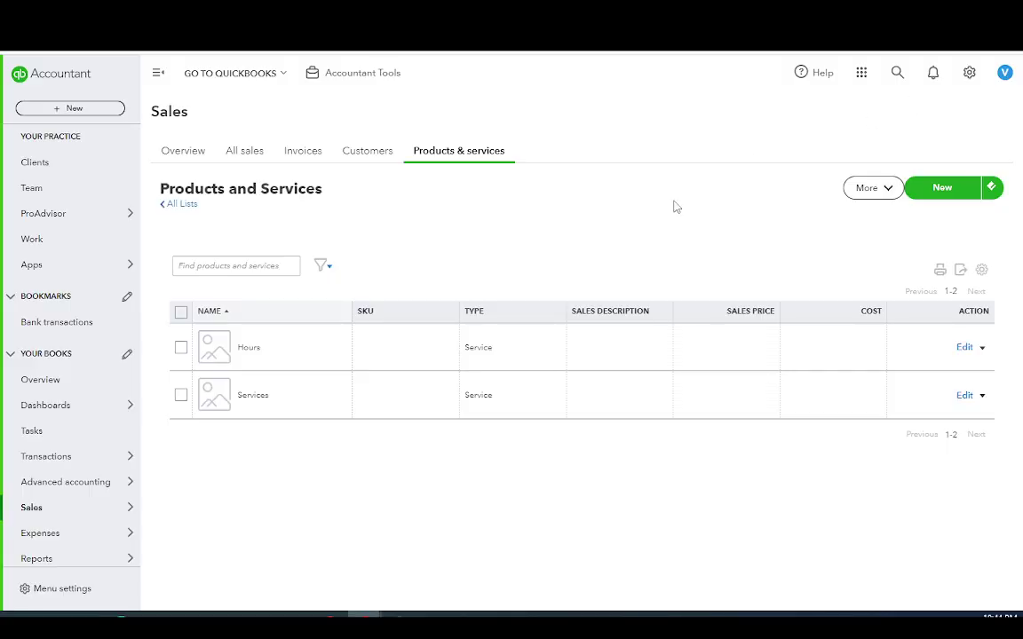